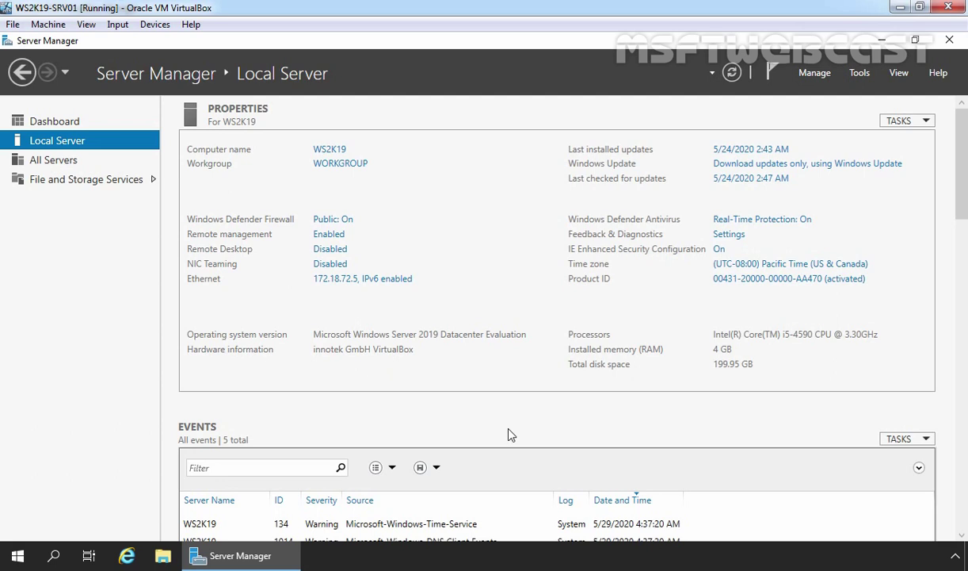
Launch Computer Management maximized and show the Local Users and Groups > Users list.
{"action": "left_click", "coordinate": [856, 76]}
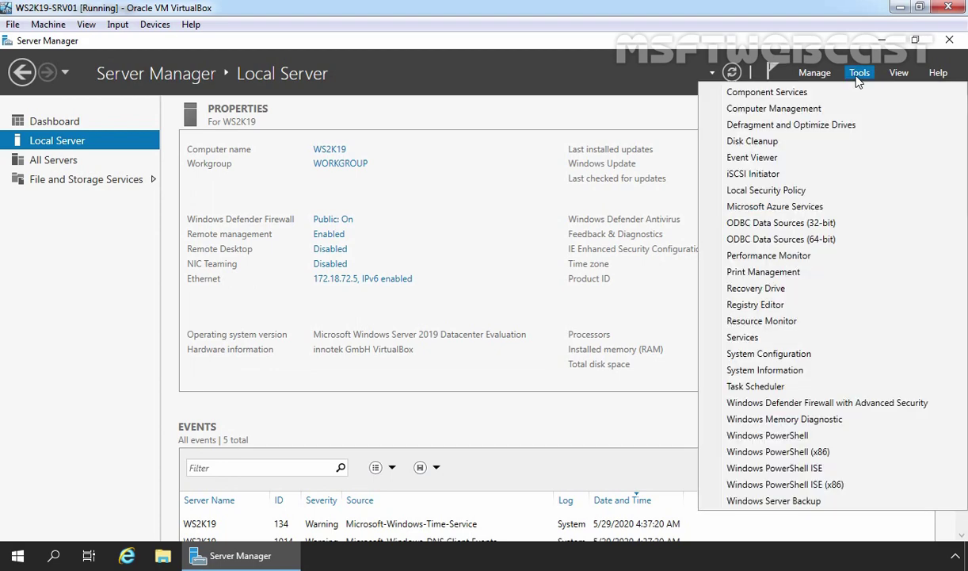
{"action": "left_click", "coordinate": [737, 109]}
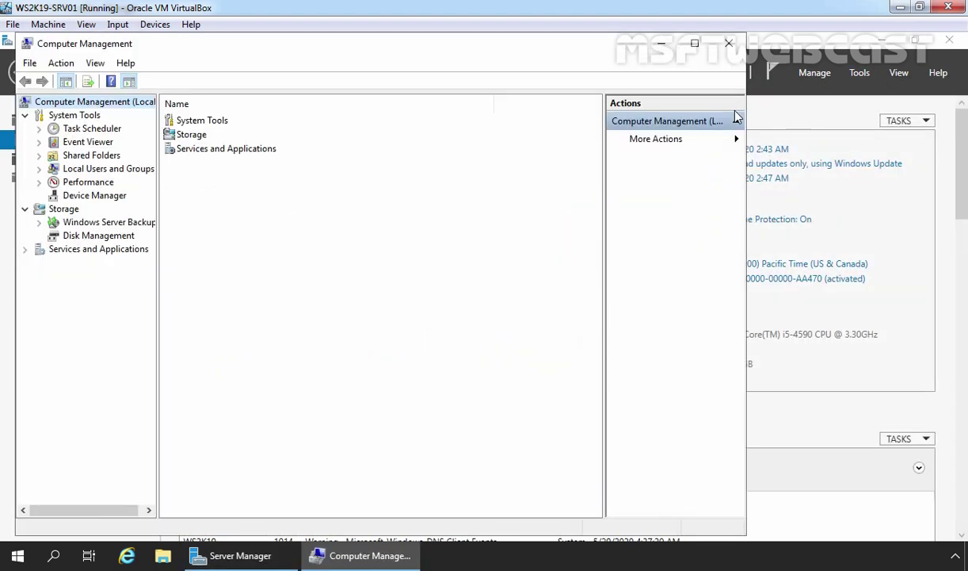
{"action": "left_click", "coordinate": [697, 45]}
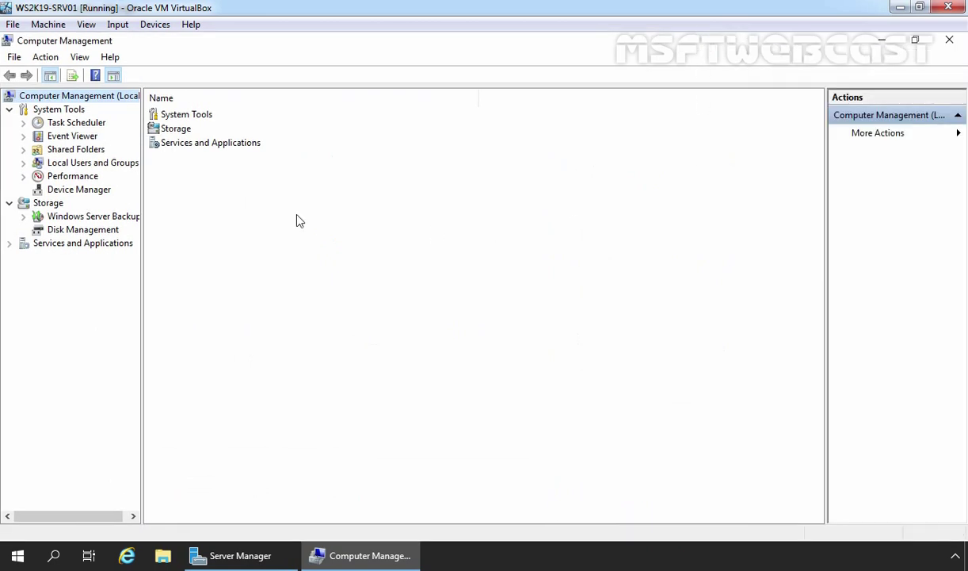
{"action": "double_click", "coordinate": [78, 165]}
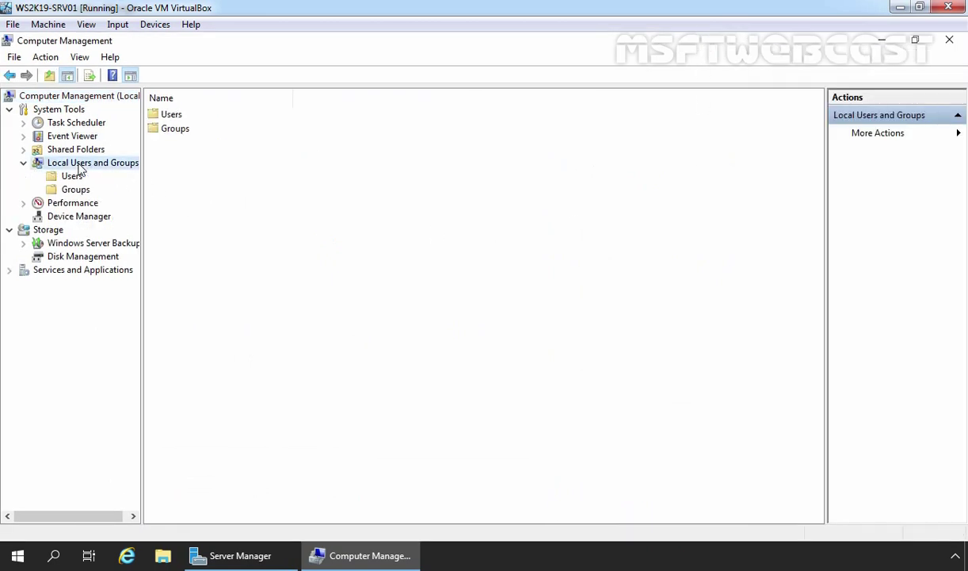
{"action": "left_click", "coordinate": [71, 177]}
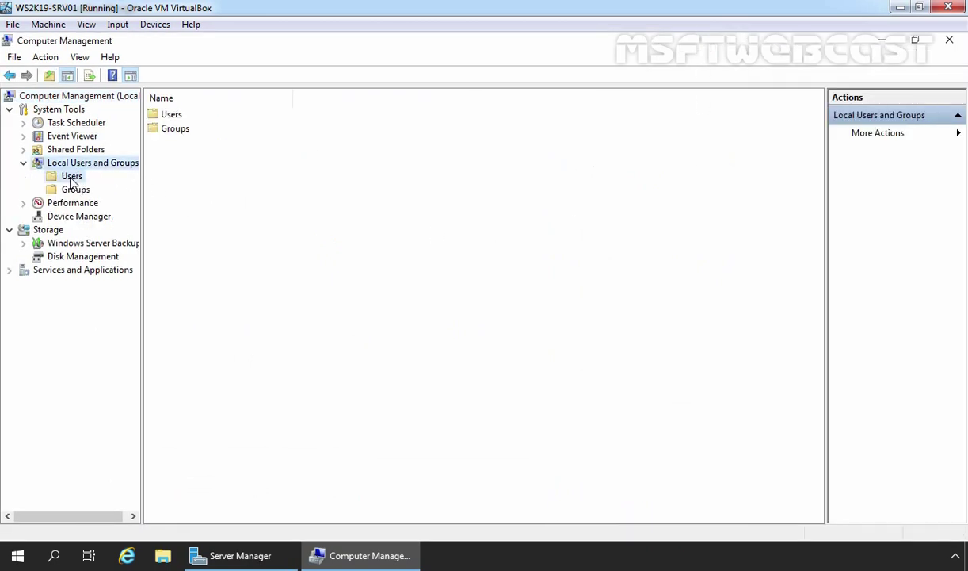
Create local users user1 (FTP User1) and user2 (FTP User2) via New User.
{"action": "right_click", "coordinate": [331, 248]}
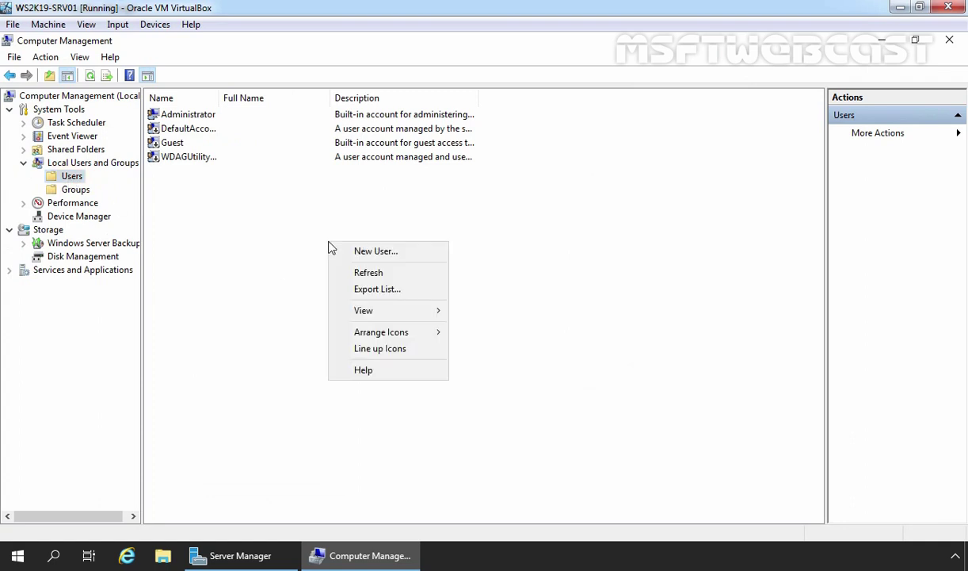
{"action": "left_click", "coordinate": [410, 255]}
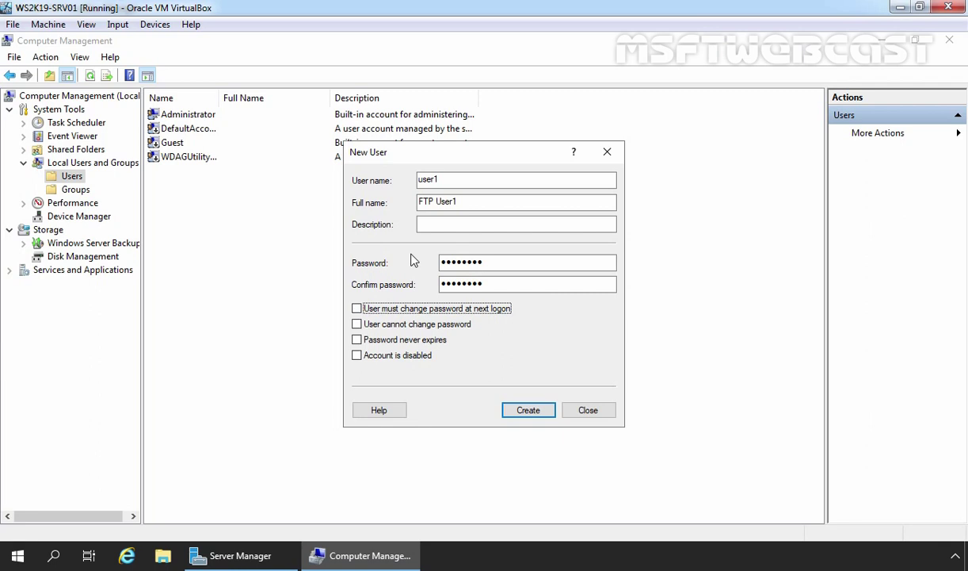
{"action": "left_click", "coordinate": [471, 279]}
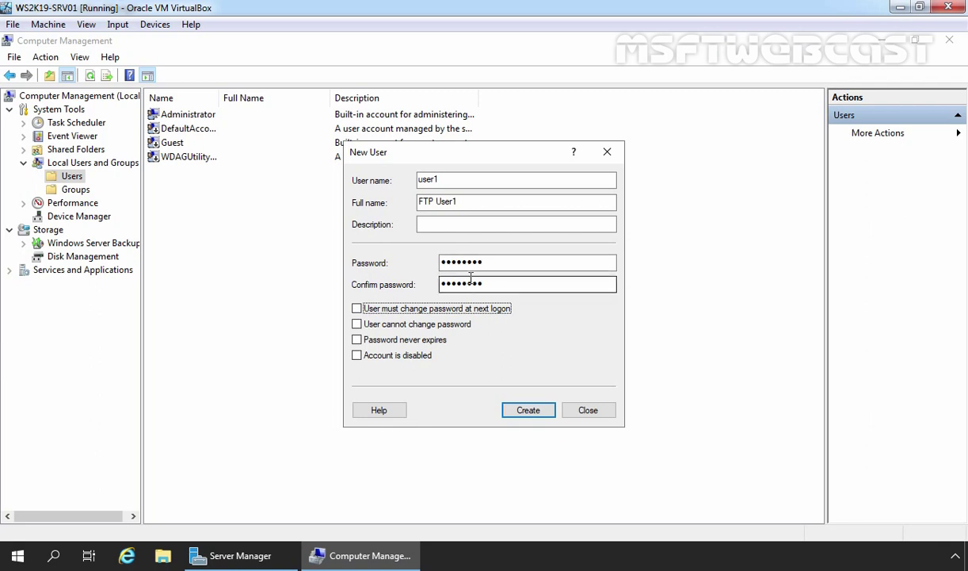
{"action": "left_click", "coordinate": [527, 410]}
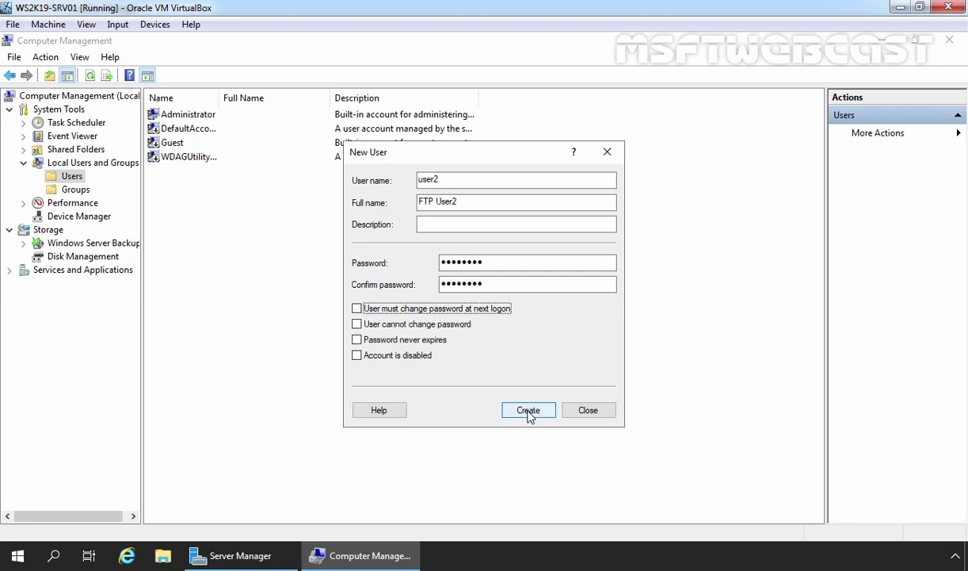
{"action": "left_click", "coordinate": [529, 413]}
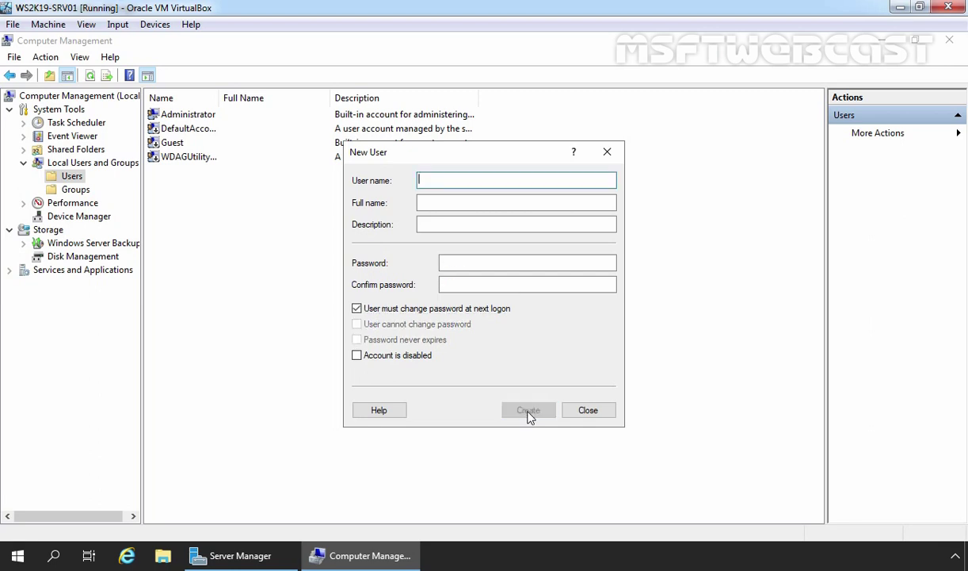
{"action": "left_click", "coordinate": [589, 410]}
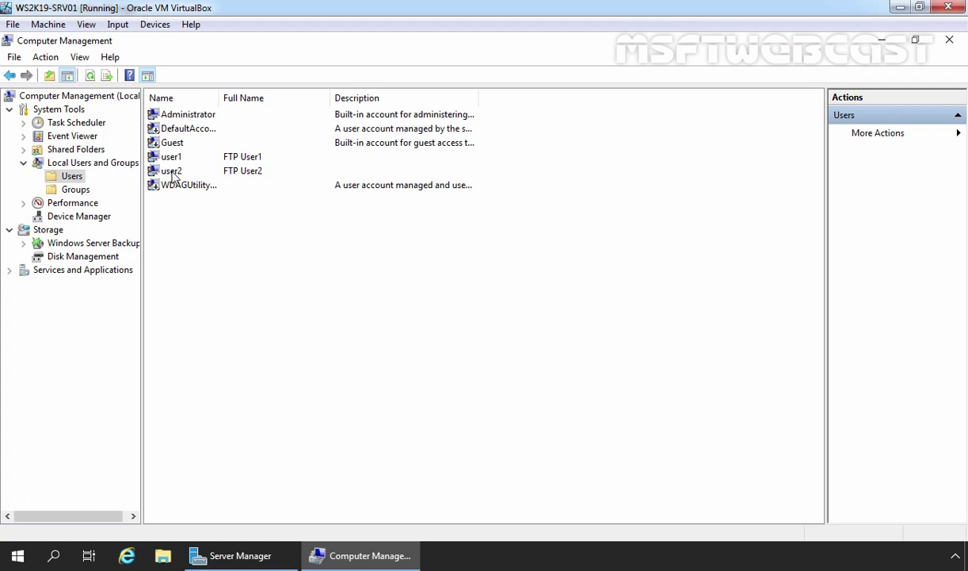
Start a new local group in Groups and name it FTPUsers.
{"action": "left_click", "coordinate": [72, 192]}
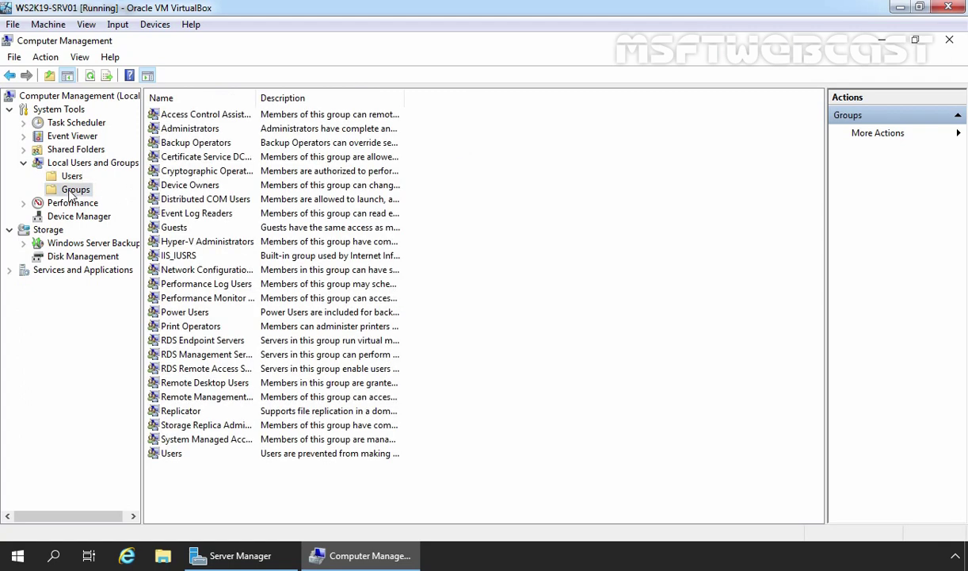
{"action": "right_click", "coordinate": [555, 198]}
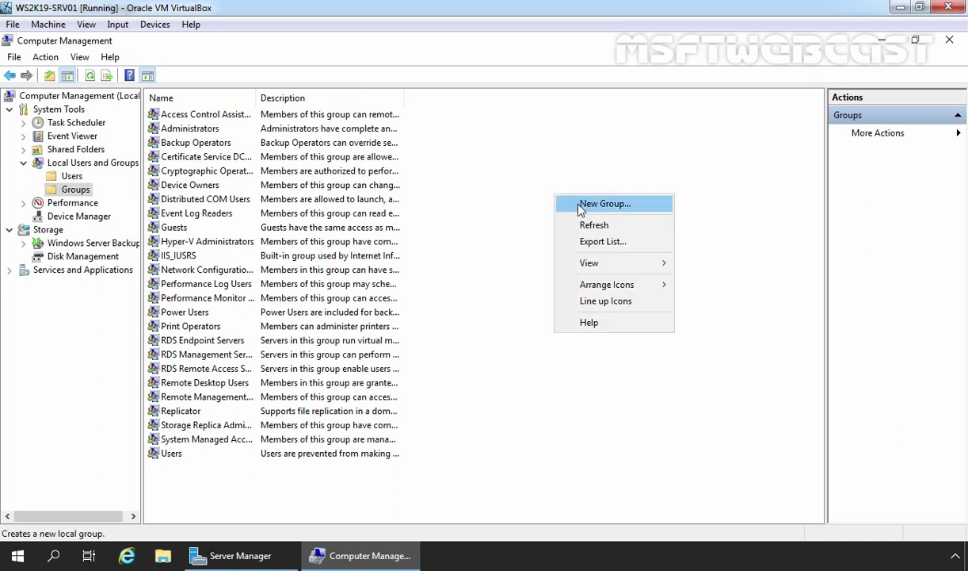
{"action": "left_click", "coordinate": [581, 208]}
{"action": "type", "text": "FTPUsers"}
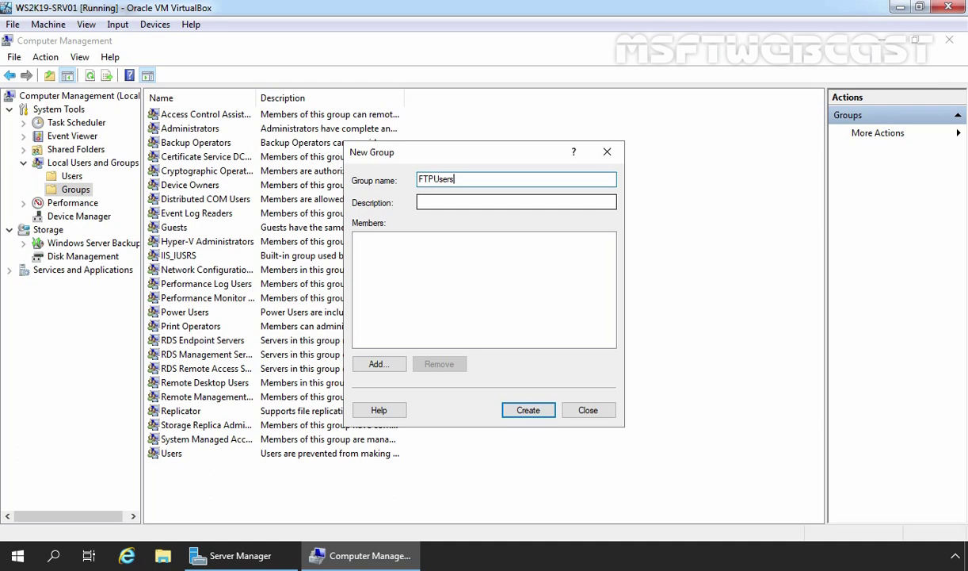
Add user1 and user2 as FTPUsers members and create the group.
{"action": "left_click", "coordinate": [380, 365]}
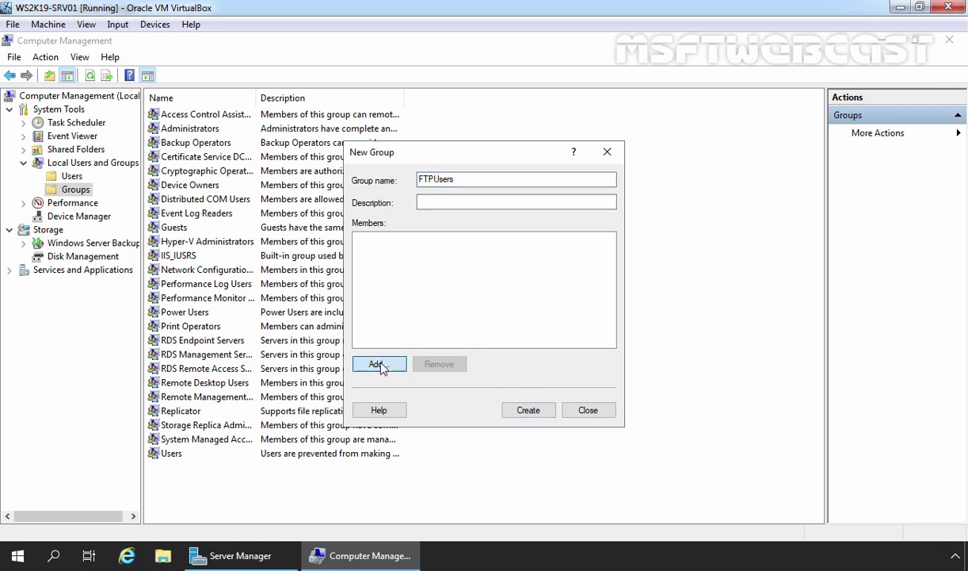
{"action": "left_click", "coordinate": [356, 362]}
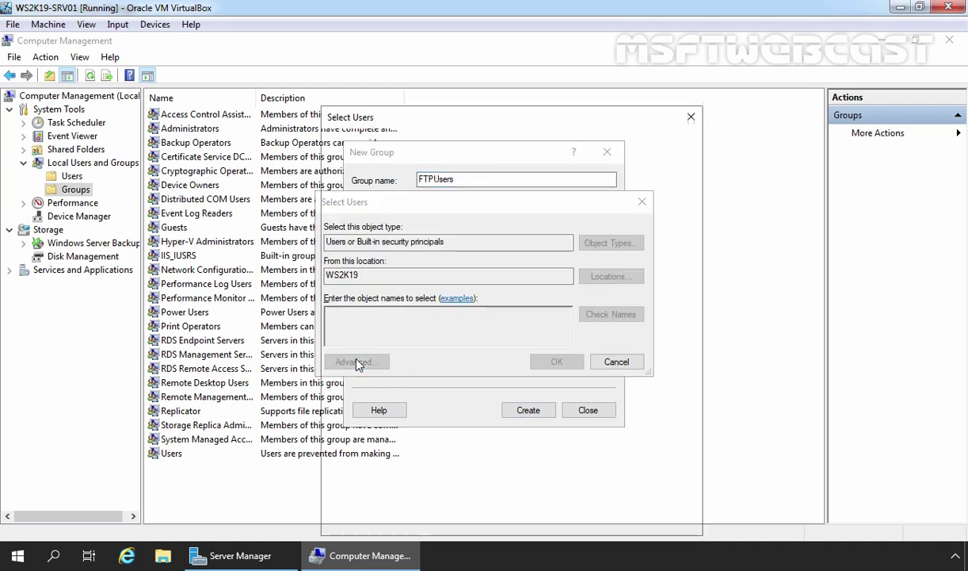
{"action": "left_click", "coordinate": [666, 256]}
{"action": "scroll", "coordinate": [462, 440], "scroll_direction": "down", "scroll_amount": 1}
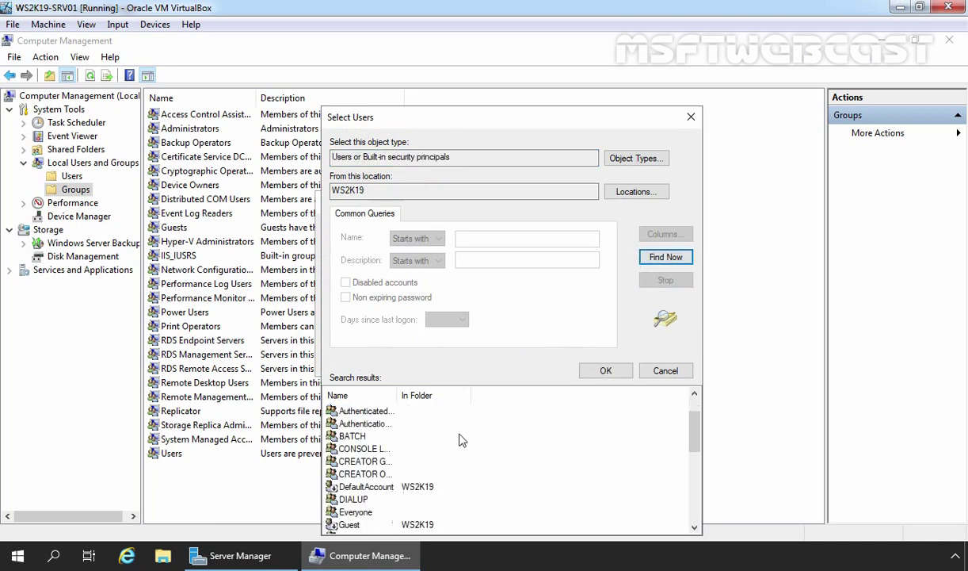
{"action": "scroll", "coordinate": [462, 440], "scroll_direction": "down", "scroll_amount": 3}
{"action": "left_click", "coordinate": [353, 499]}
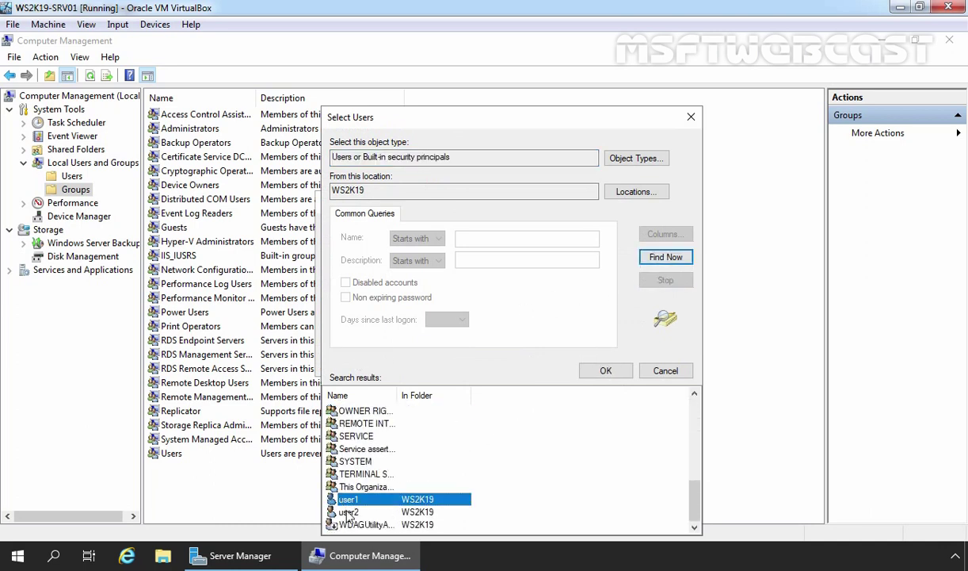
{"action": "left_click", "coordinate": [348, 513], "text": "ctrl"}
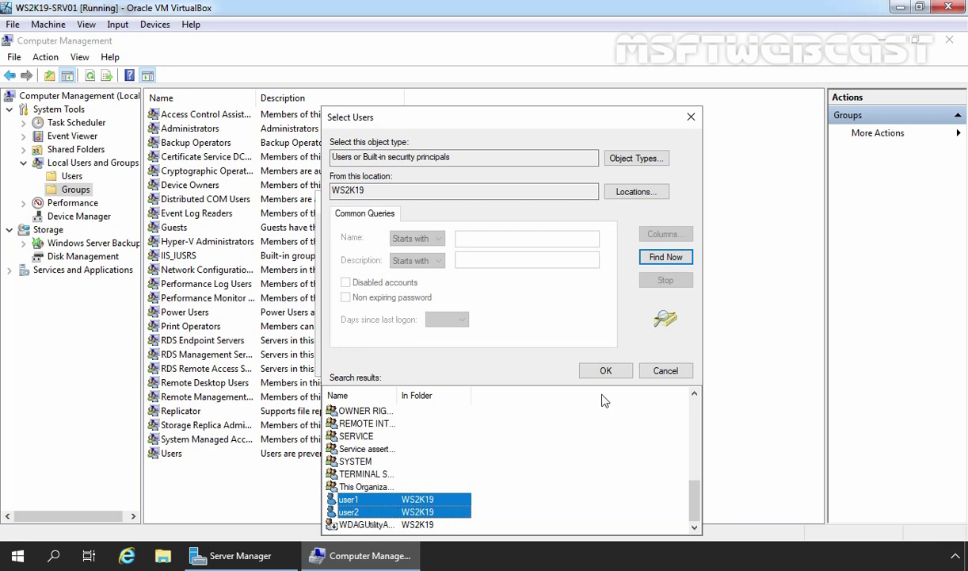
{"action": "left_click", "coordinate": [606, 372]}
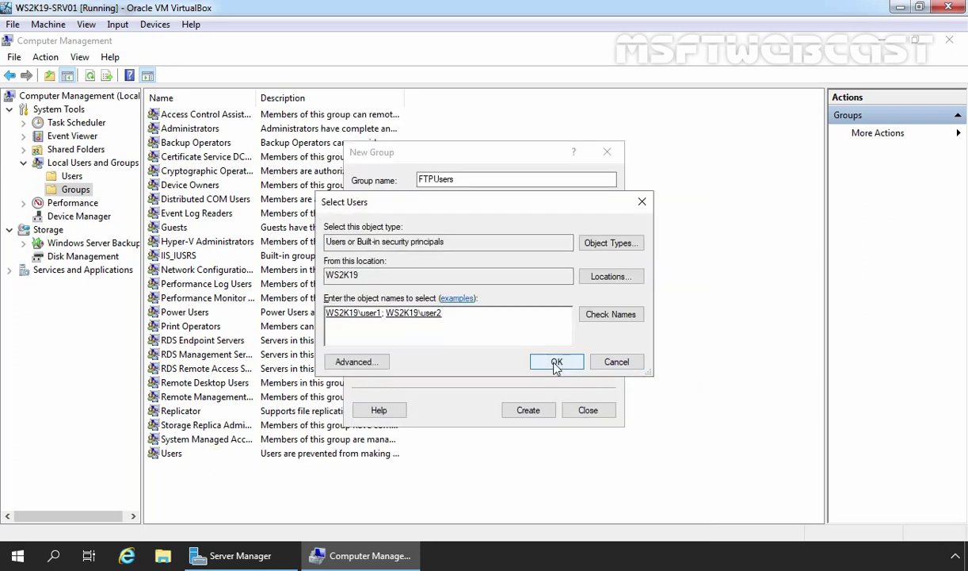
{"action": "left_click", "coordinate": [556, 363]}
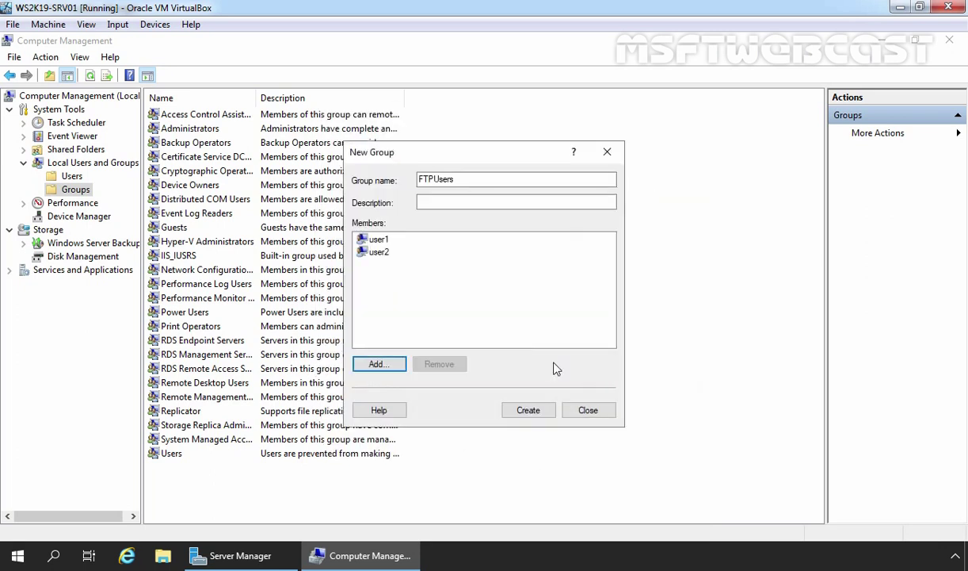
{"action": "left_click", "coordinate": [529, 411]}
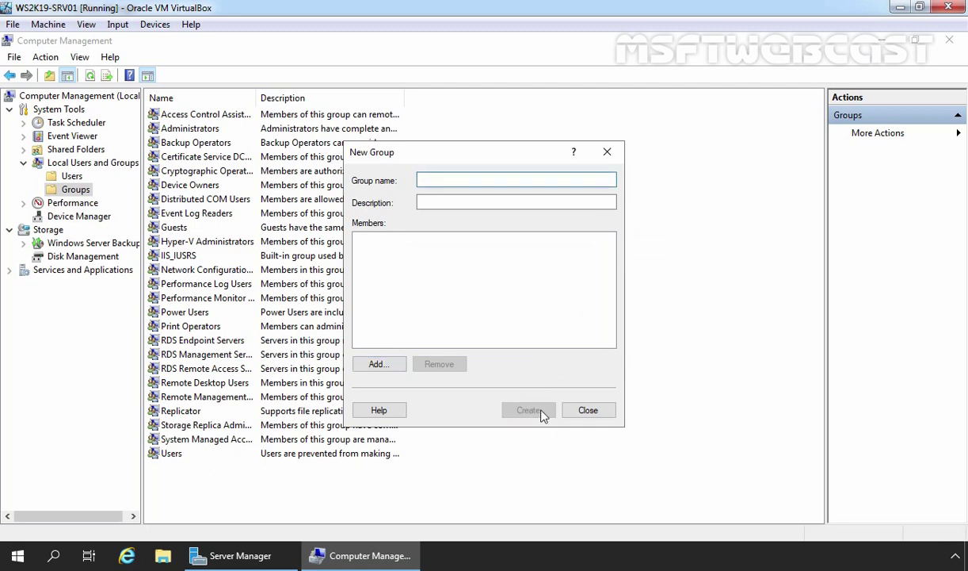
{"action": "left_click", "coordinate": [588, 410]}
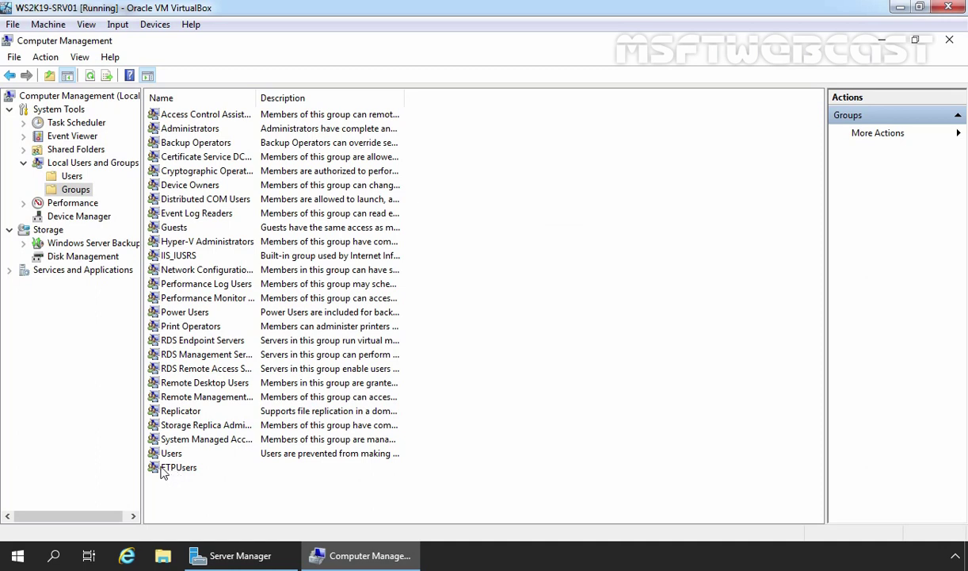
Check FTPUsers properties list user1 and user2, then close Computer Management.
{"action": "double_click", "coordinate": [169, 469]}
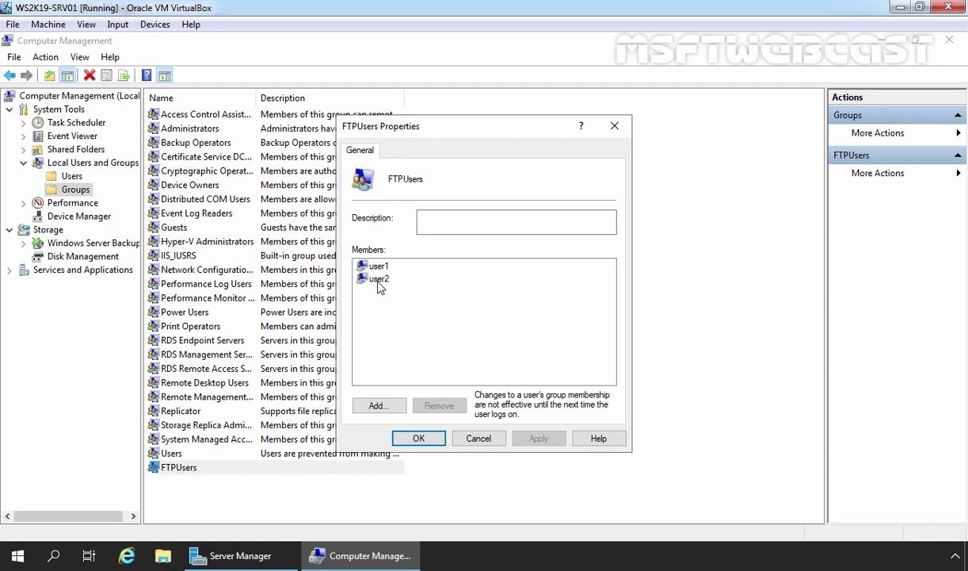
{"action": "left_click", "coordinate": [417, 438]}
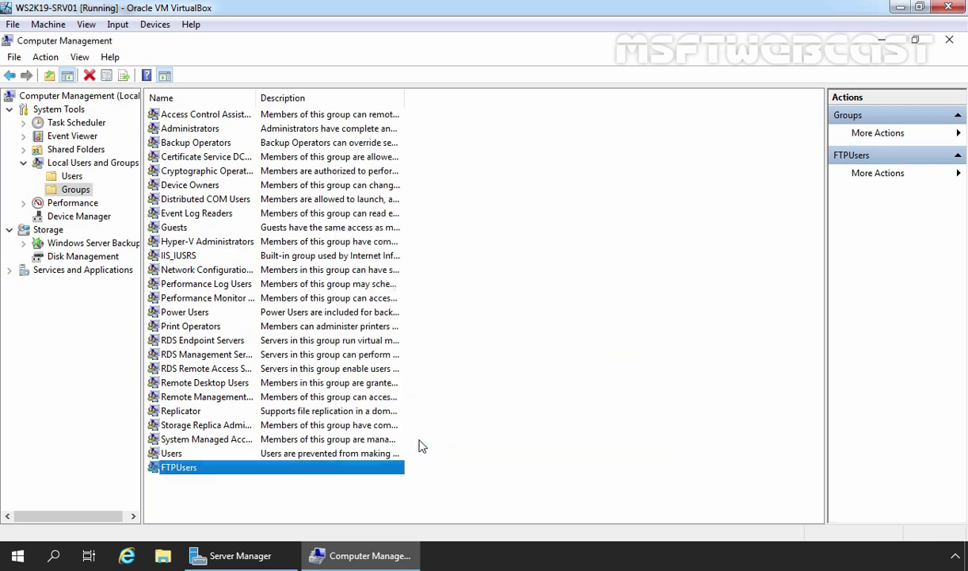
{"action": "left_click", "coordinate": [951, 41]}
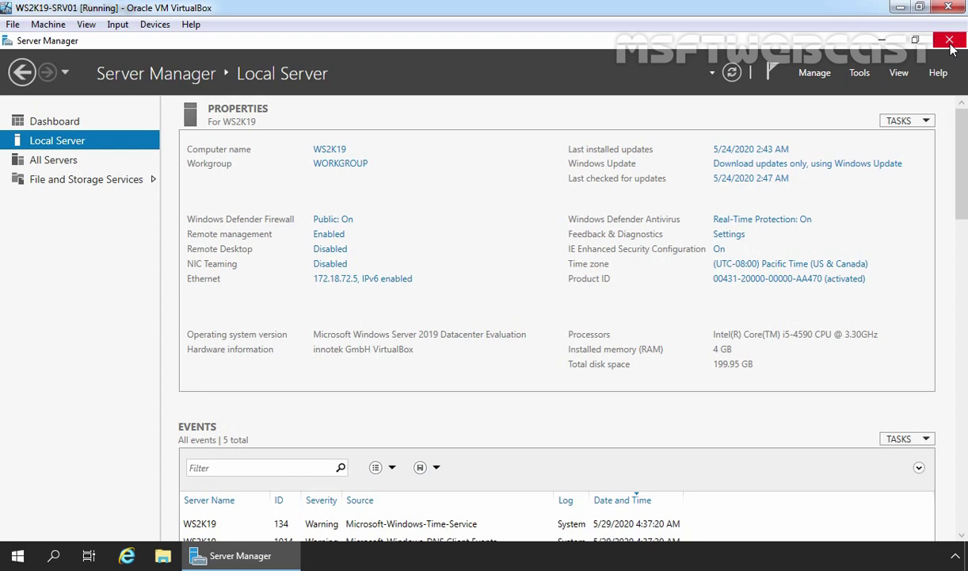
Start Add Roles and Features as a role-based install targeting WS2K19.
{"action": "left_click", "coordinate": [812, 74]}
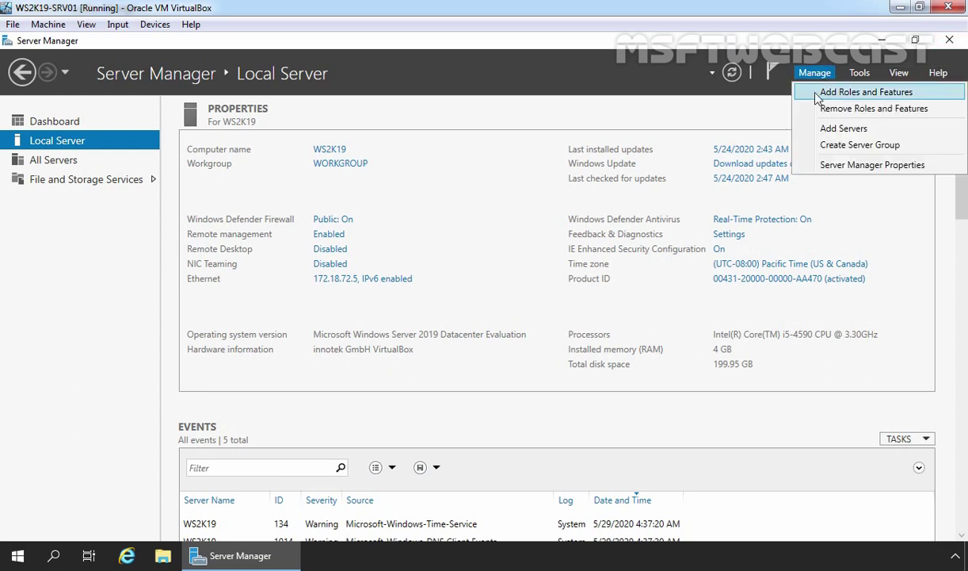
{"action": "left_click", "coordinate": [849, 95]}
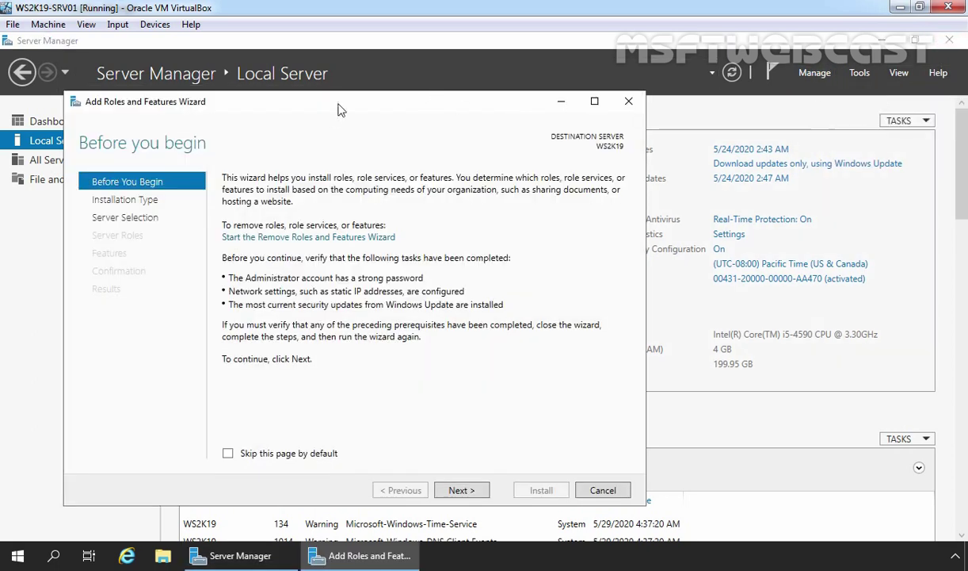
{"action": "left_click_drag", "start_coordinate": [328, 108], "coordinate": [377, 79]}
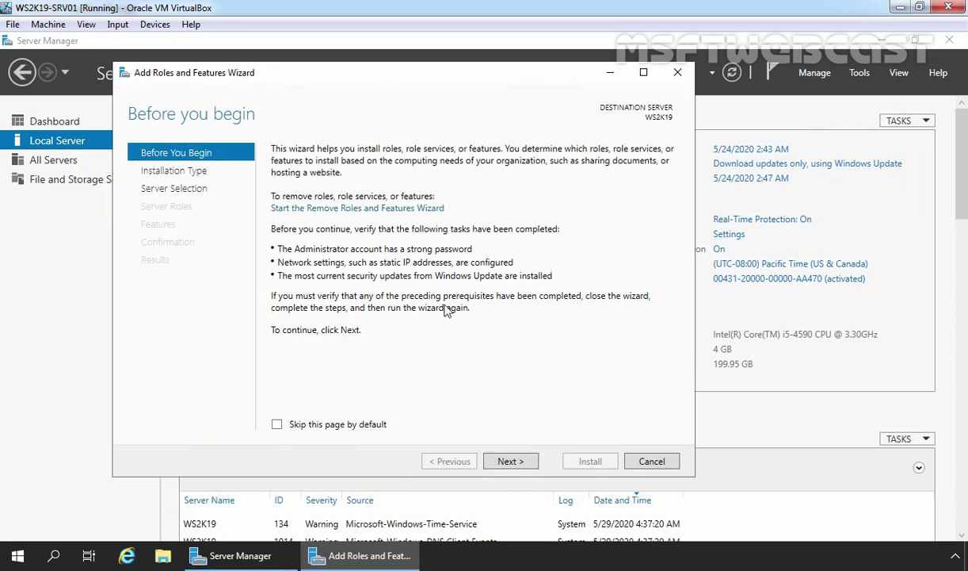
{"action": "left_click", "coordinate": [511, 462]}
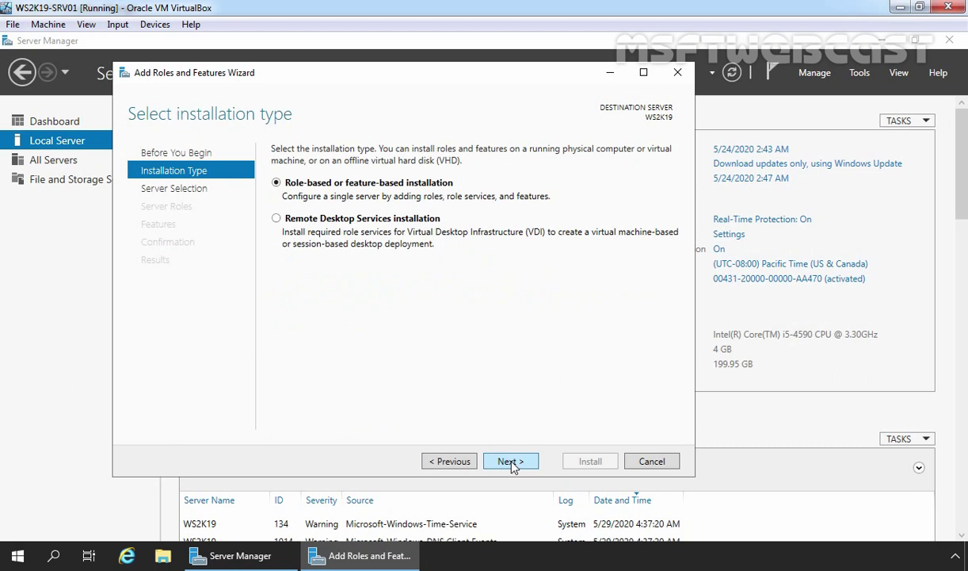
{"action": "left_click", "coordinate": [511, 462]}
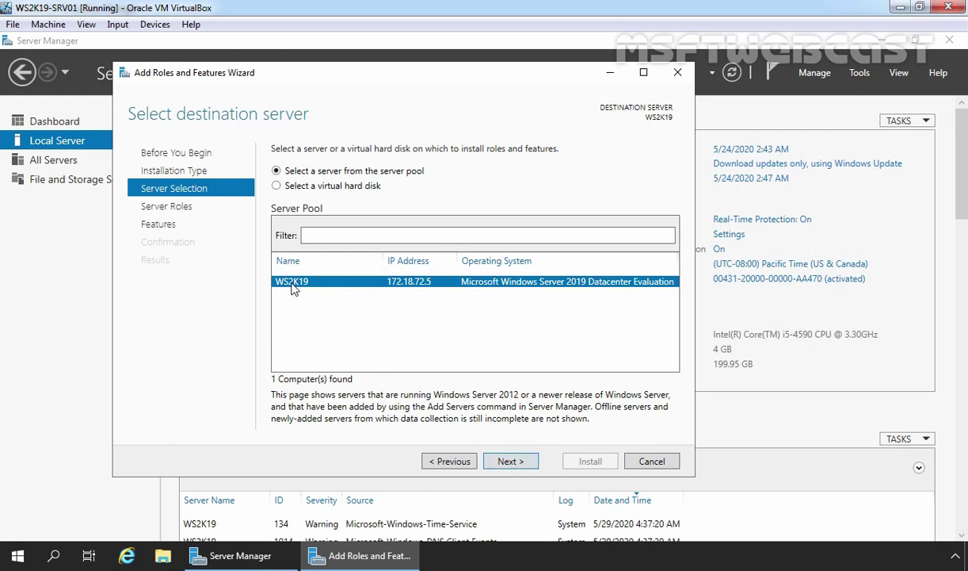
{"action": "left_click", "coordinate": [511, 462]}
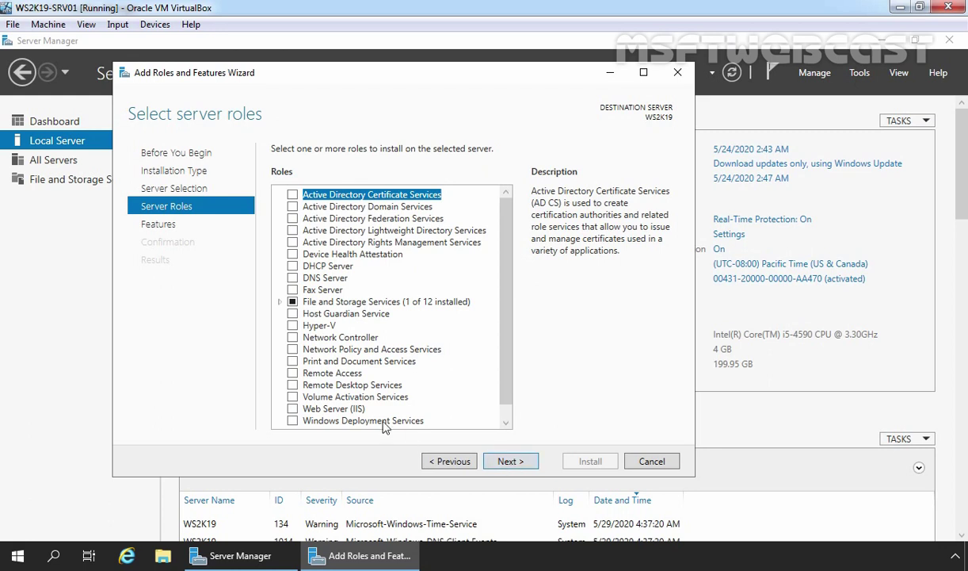
Select the Web Server (IIS) role along with its required management tools.
{"action": "left_click", "coordinate": [325, 409]}
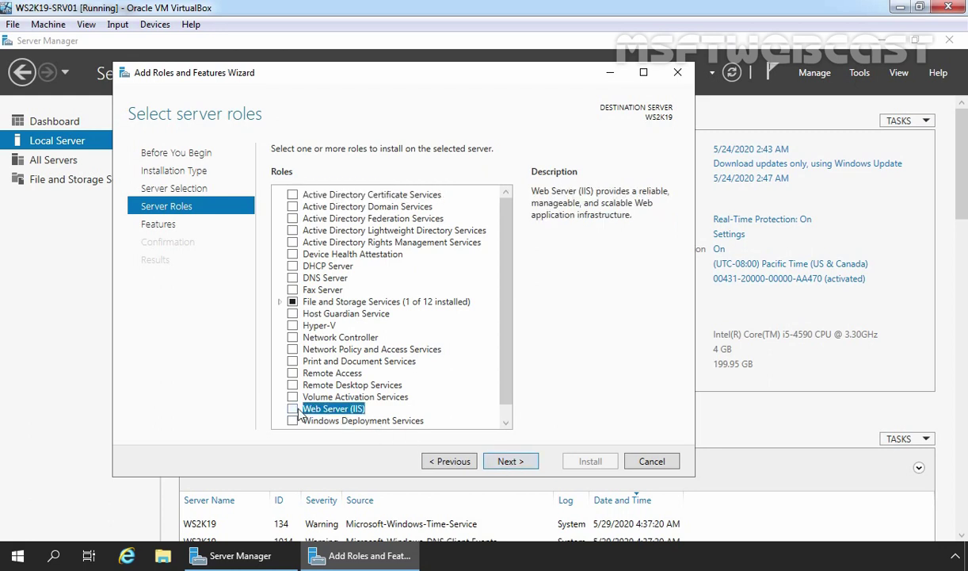
{"action": "left_click", "coordinate": [293, 408]}
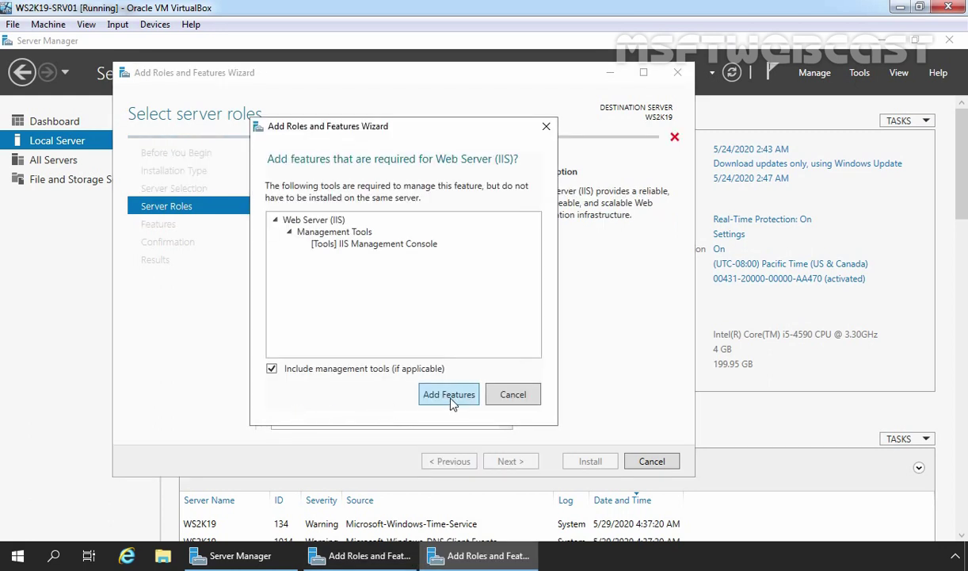
{"action": "left_click", "coordinate": [448, 395]}
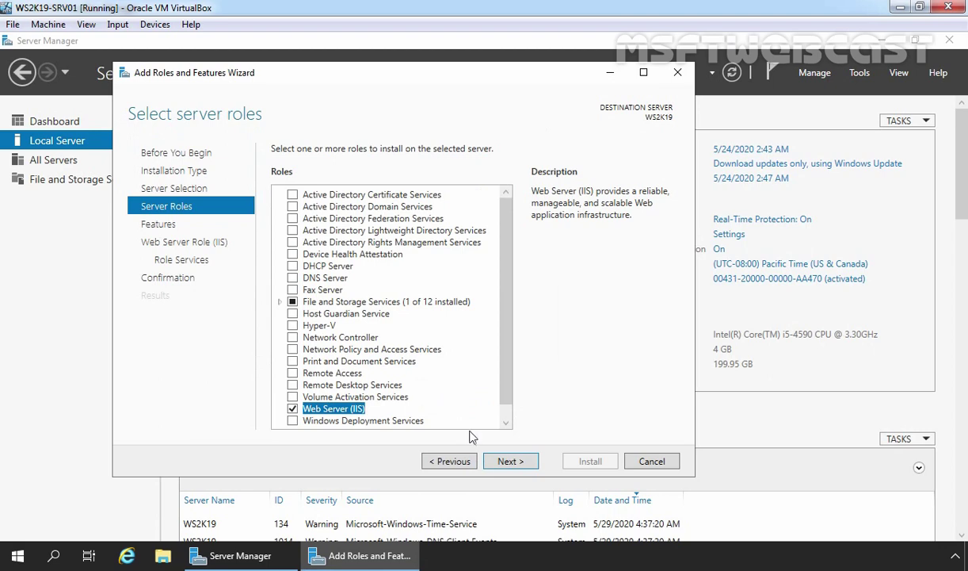
{"action": "left_click", "coordinate": [512, 462]}
Add the FTP Service role service and install, closing the wizard when done.
{"action": "left_click", "coordinate": [511, 464]}
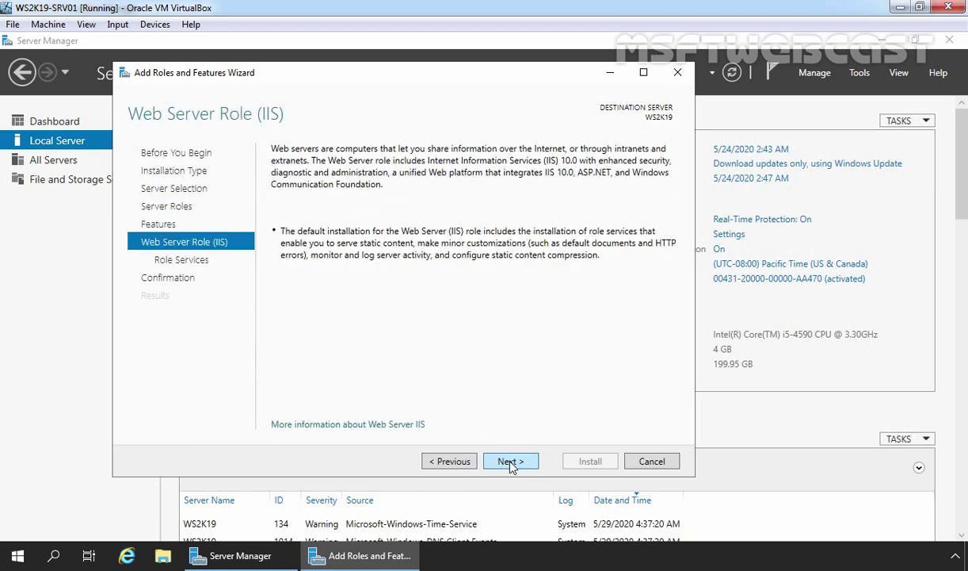
{"action": "left_click", "coordinate": [511, 464]}
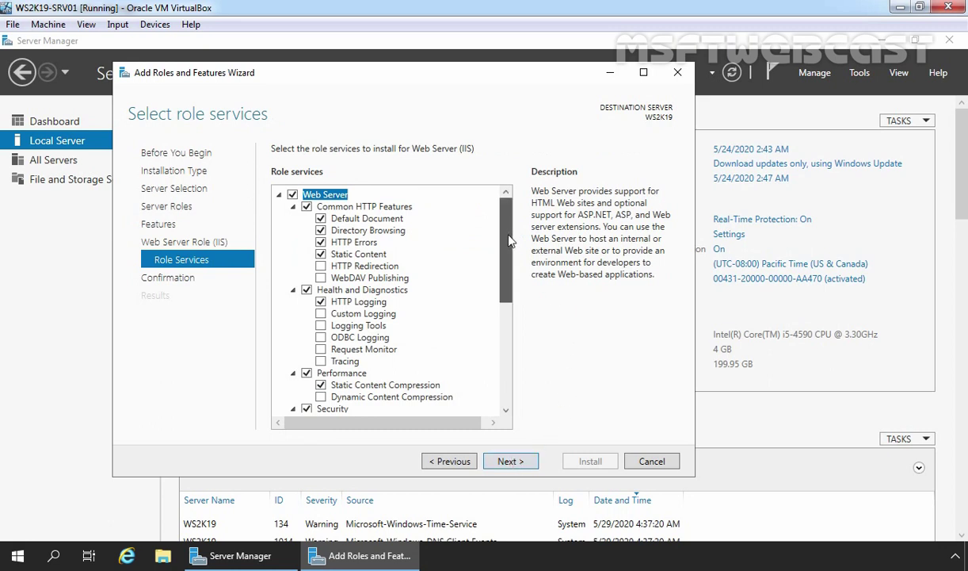
{"action": "left_click_drag", "start_coordinate": [510, 240], "coordinate": [506, 337]}
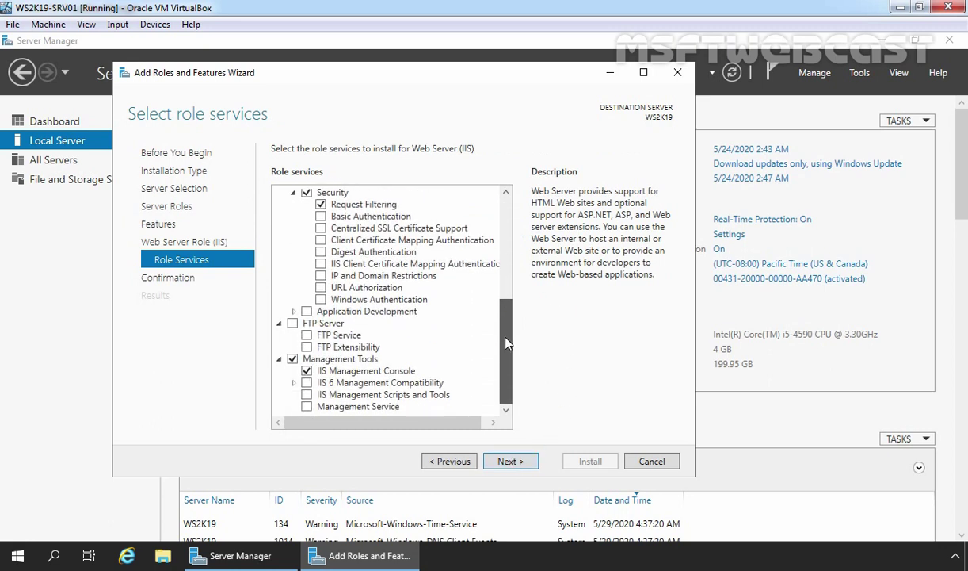
{"action": "left_click", "coordinate": [307, 335]}
{"action": "left_click", "coordinate": [510, 462]}
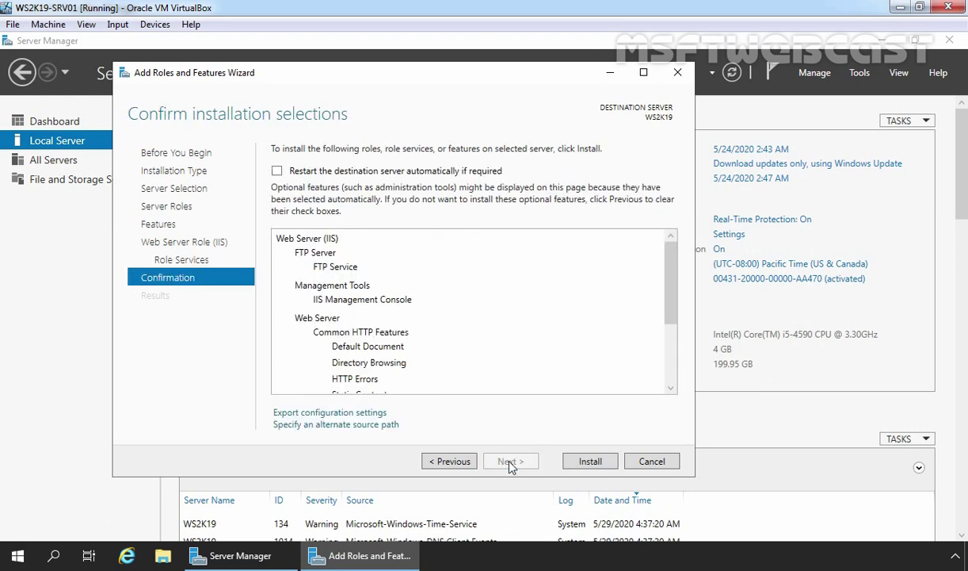
{"action": "left_click", "coordinate": [590, 463]}
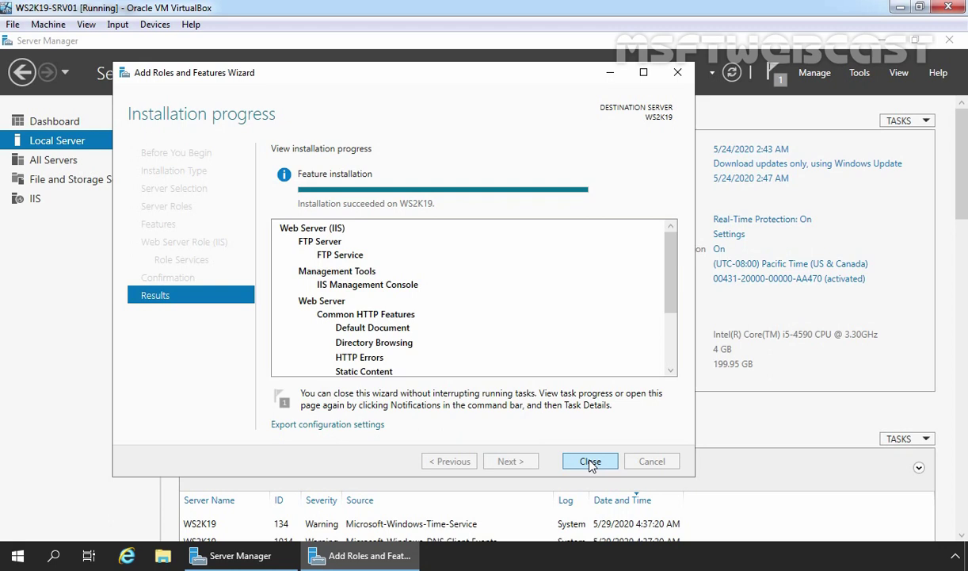
{"action": "left_click", "coordinate": [590, 462]}
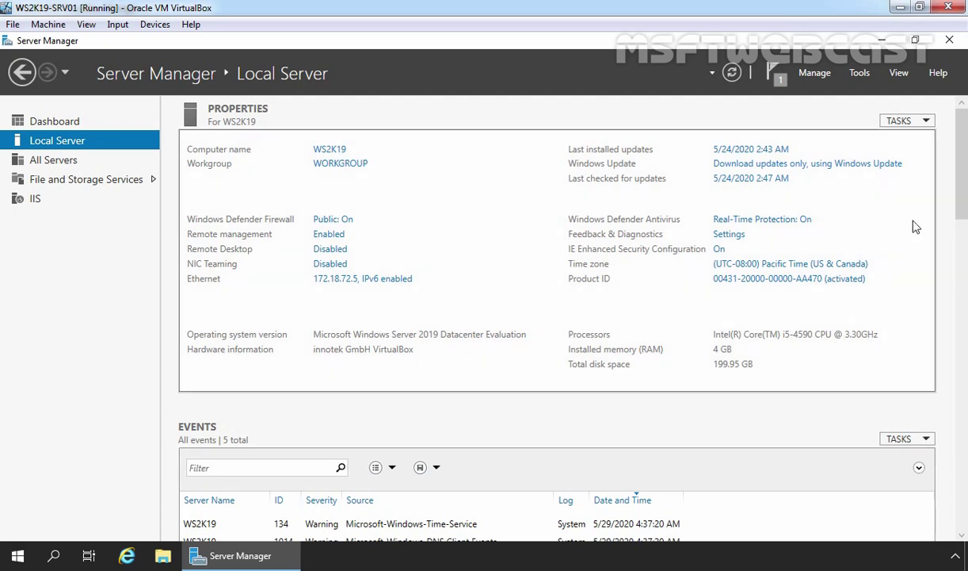
Open IIS Manager maximized, expand WS2K19 to Sites, and start Add FTP Site.
{"action": "left_click", "coordinate": [860, 74]}
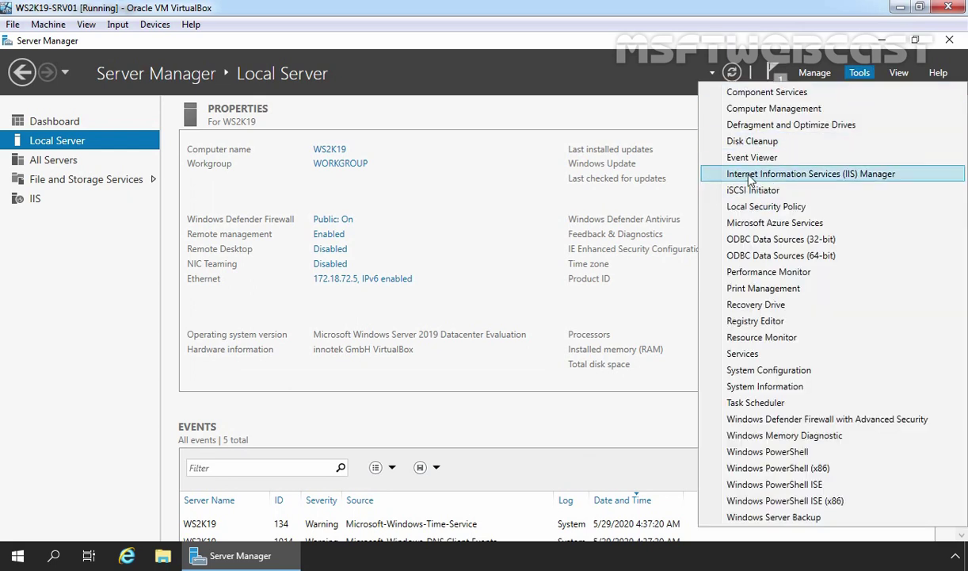
{"action": "left_click", "coordinate": [824, 174]}
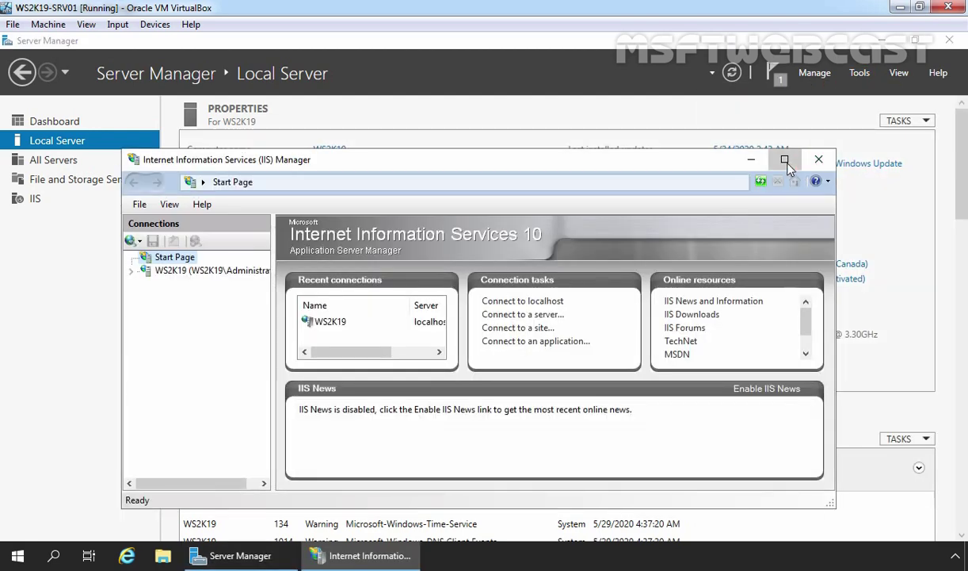
{"action": "left_click", "coordinate": [784, 161]}
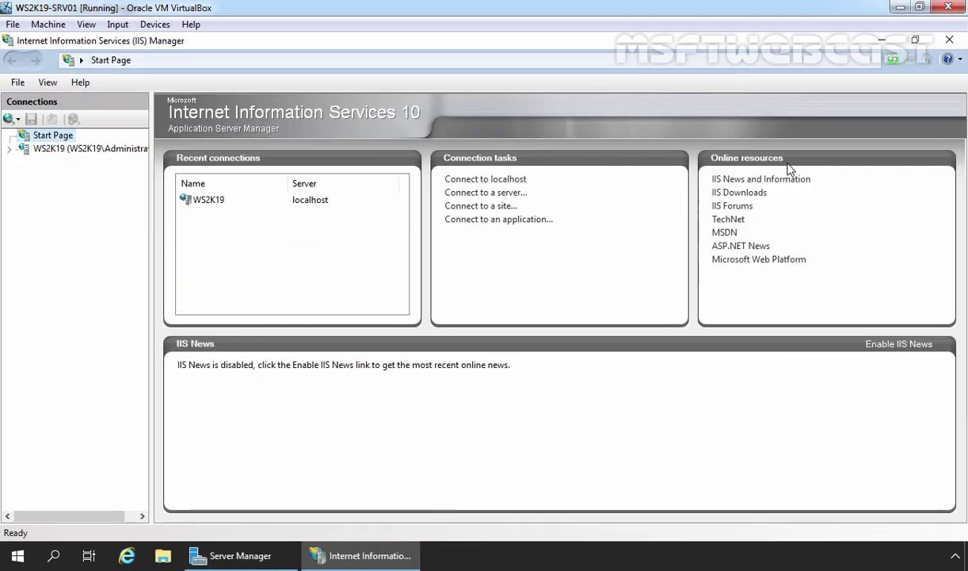
{"action": "left_click", "coordinate": [65, 151]}
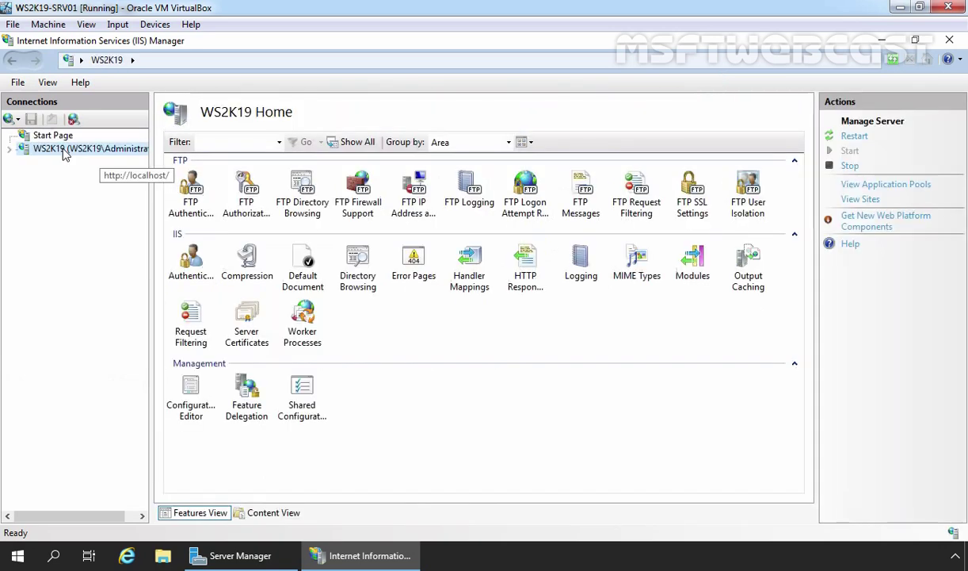
{"action": "left_click", "coordinate": [11, 150]}
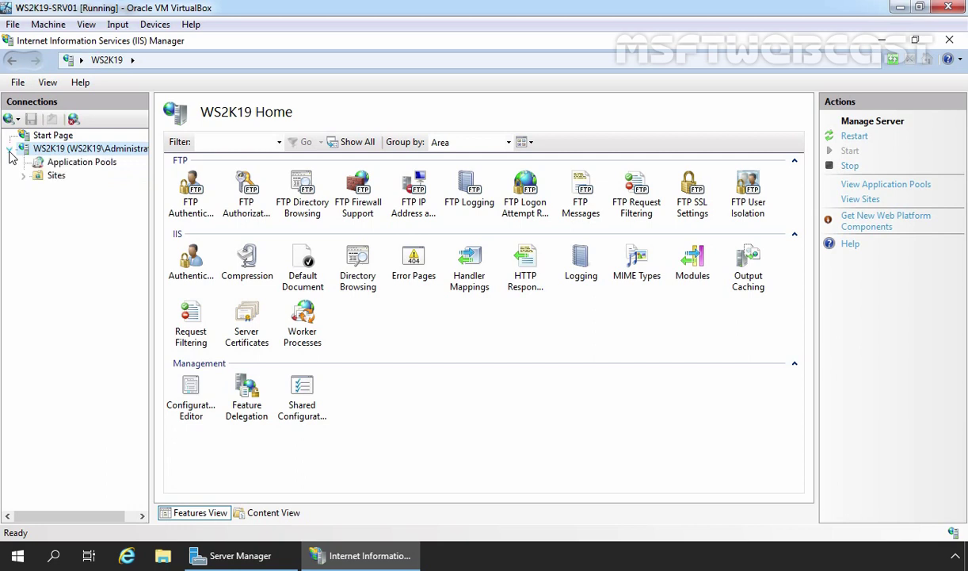
{"action": "left_click", "coordinate": [55, 177]}
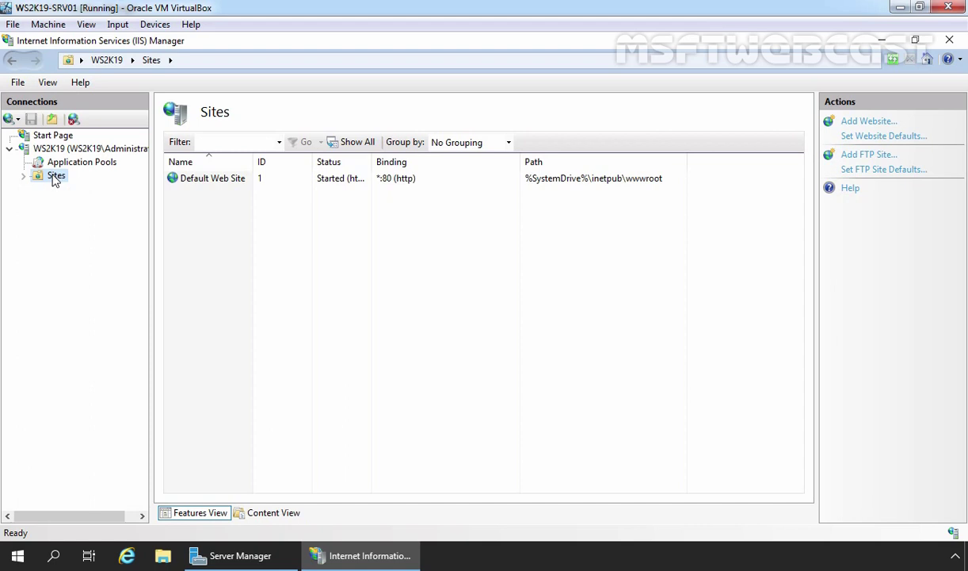
{"action": "right_click", "coordinate": [55, 180]}
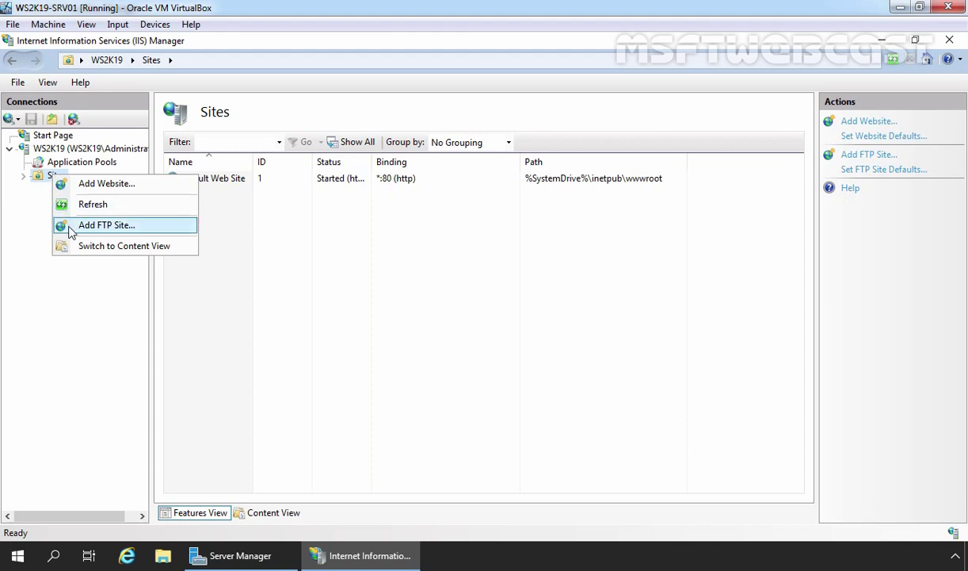
{"action": "left_click", "coordinate": [129, 227]}
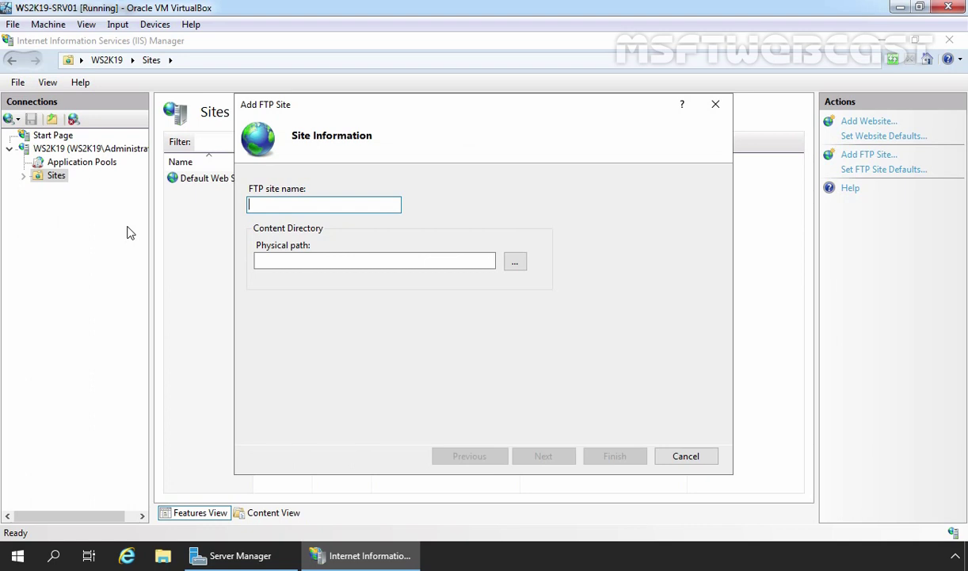
Enter site name 'MYLAB FTP Site' and browse to C:\inetpub\ftproot as physical path.
{"action": "type", "text": "MYLAB FTP Site"}
{"action": "left_click", "coordinate": [514, 262]}
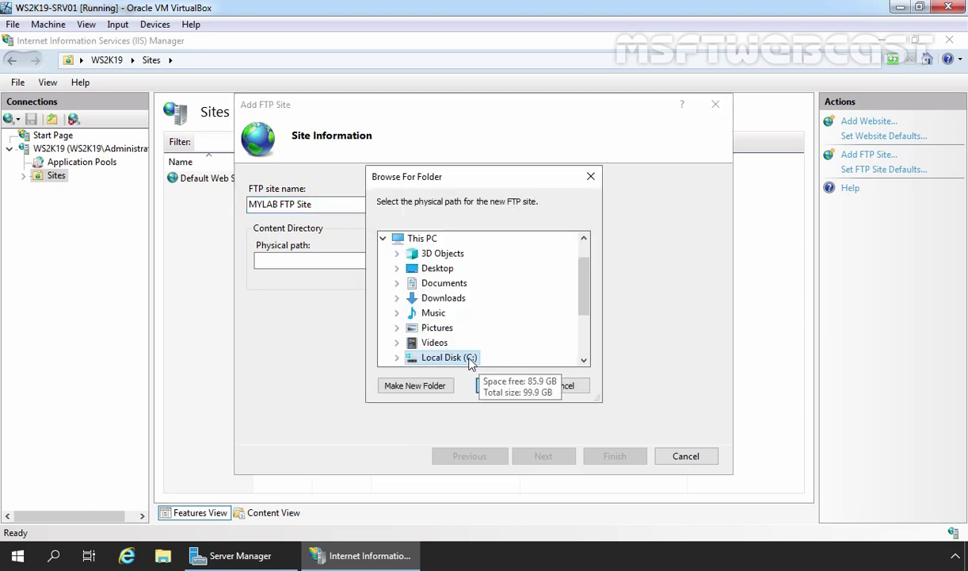
{"action": "left_click", "coordinate": [473, 357]}
{"action": "double_click", "coordinate": [443, 284]}
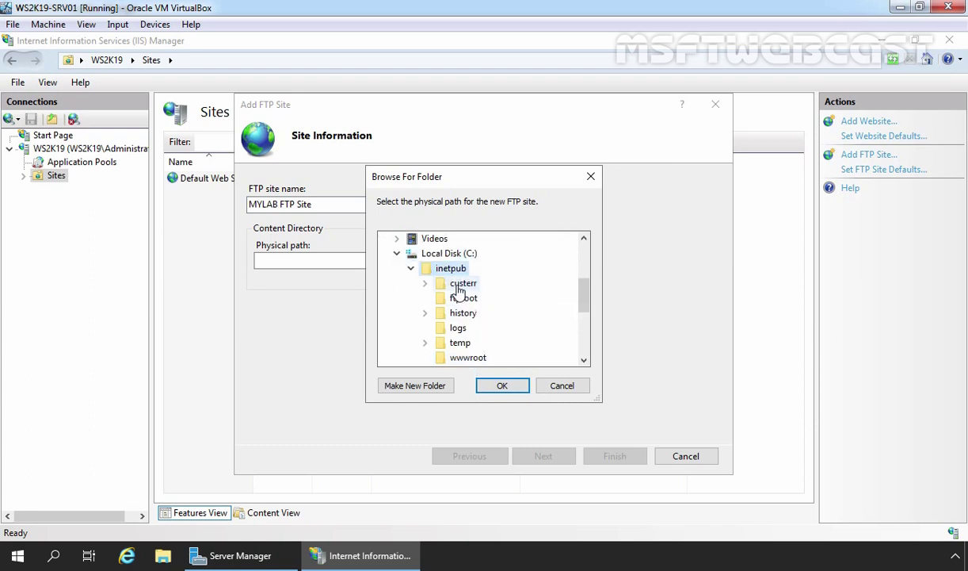
{"action": "left_click", "coordinate": [465, 297]}
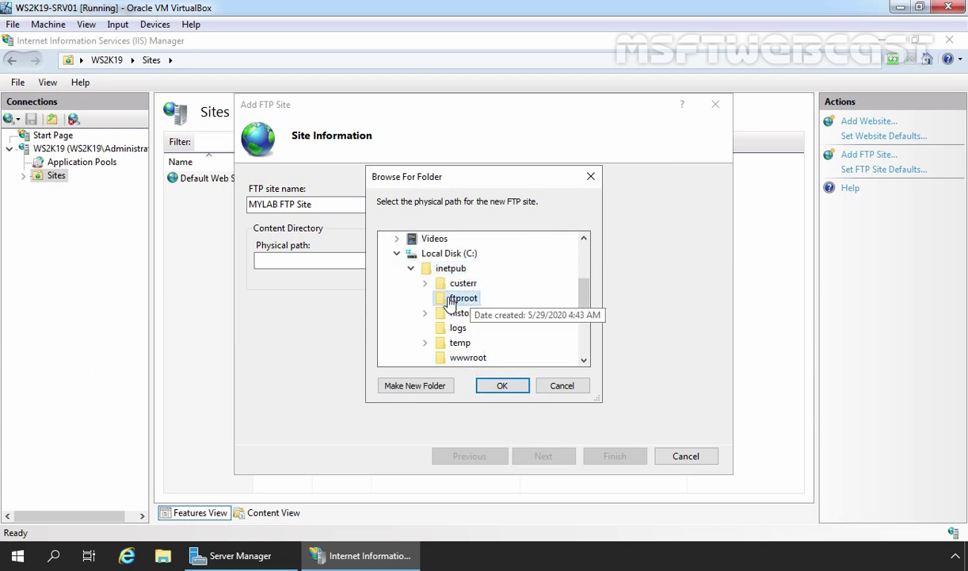
{"action": "left_click", "coordinate": [504, 387]}
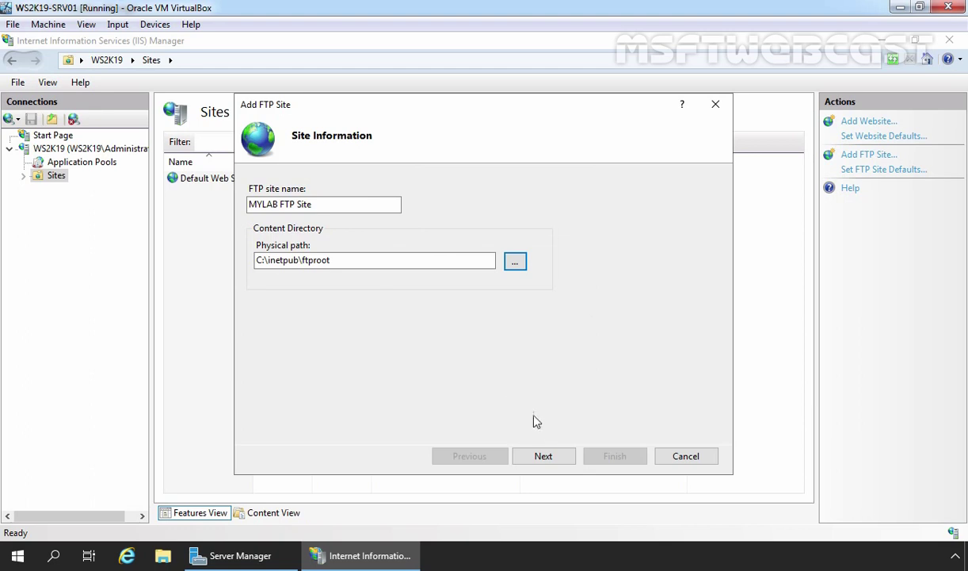
Bind the site to All Unassigned on port 21 with No SSL.
{"action": "left_click", "coordinate": [544, 460]}
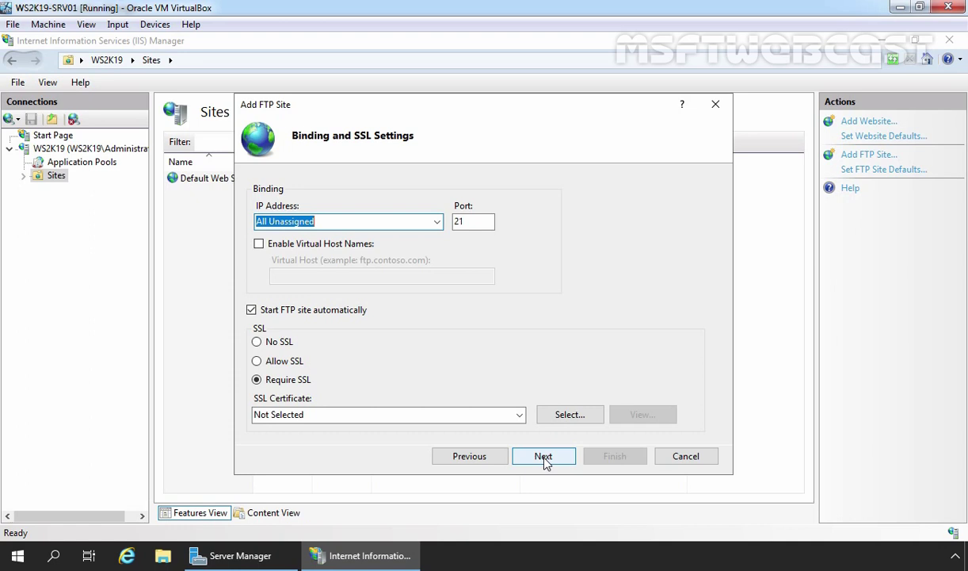
{"action": "left_click", "coordinate": [256, 342]}
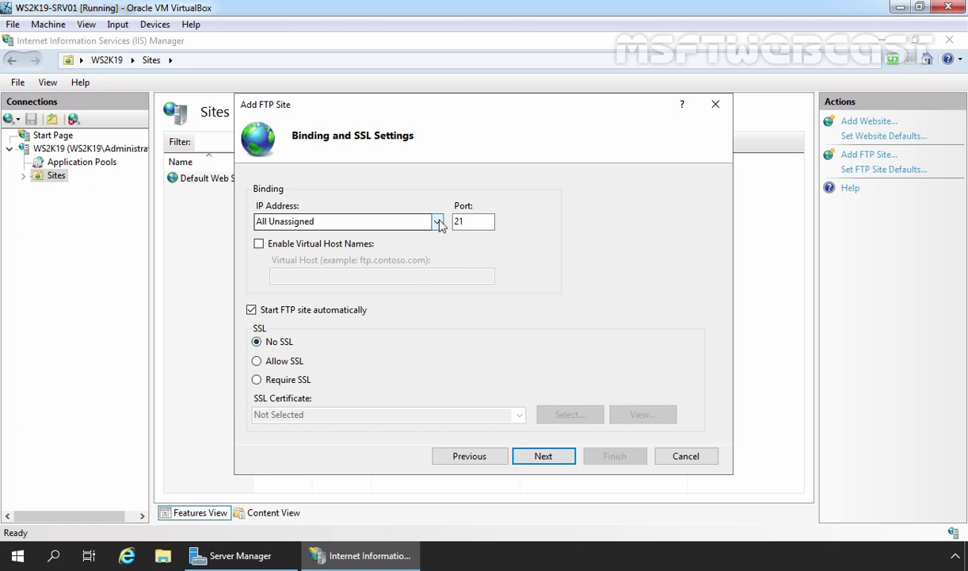
{"action": "left_click", "coordinate": [437, 222]}
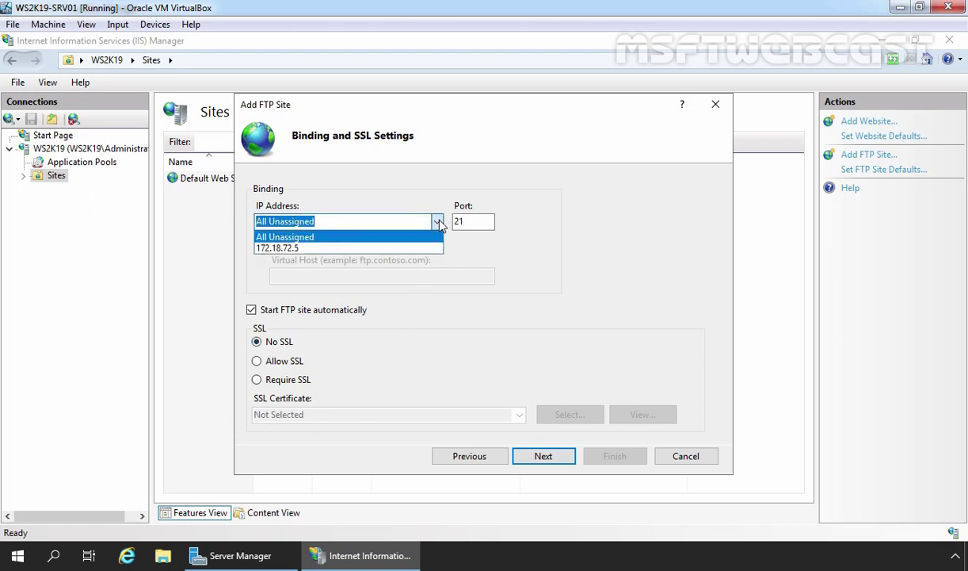
{"action": "left_click", "coordinate": [437, 222]}
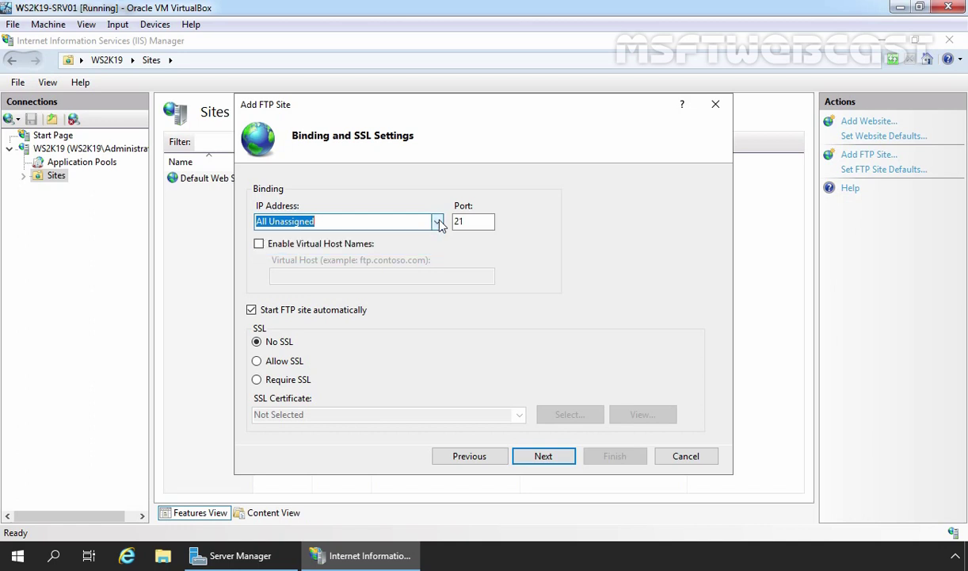
{"action": "left_click", "coordinate": [544, 457]}
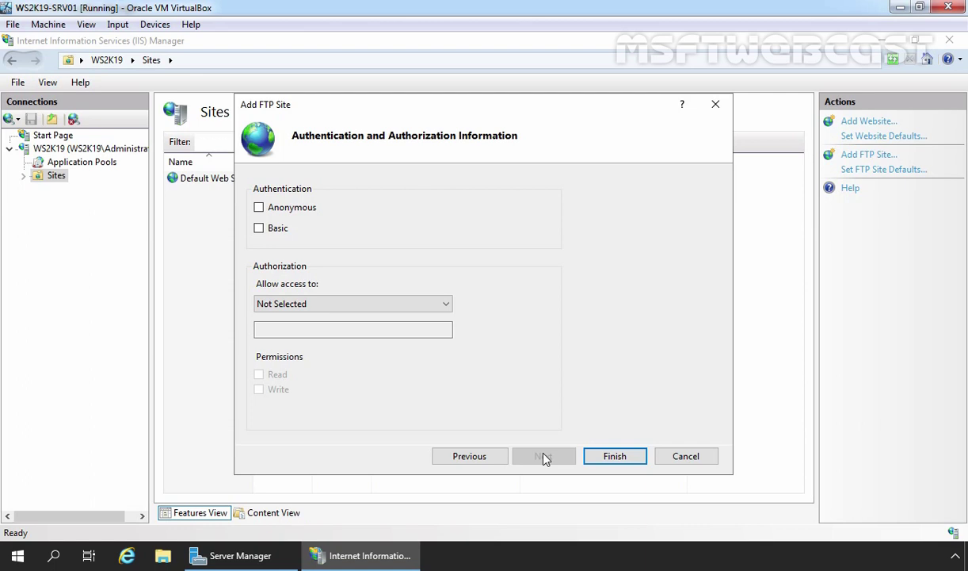
Enable Basic authentication and finish the Add FTP Site wizard.
{"action": "left_click", "coordinate": [259, 229]}
{"action": "left_click", "coordinate": [615, 457]}
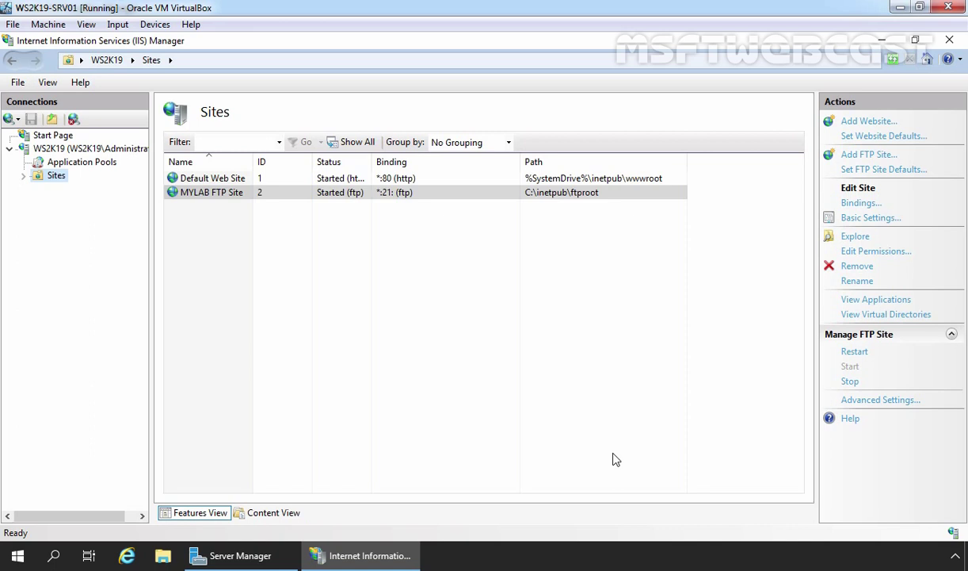
Browse to C:\inetpub, verify ftproot is empty, and open ftproot's context menu.
{"action": "left_click", "coordinate": [162, 555]}
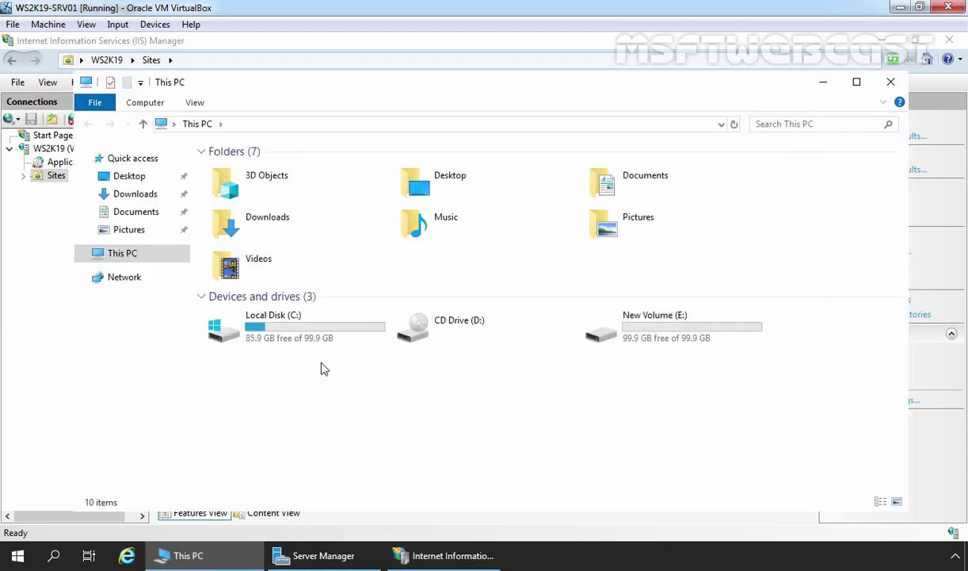
{"action": "double_click", "coordinate": [285, 339]}
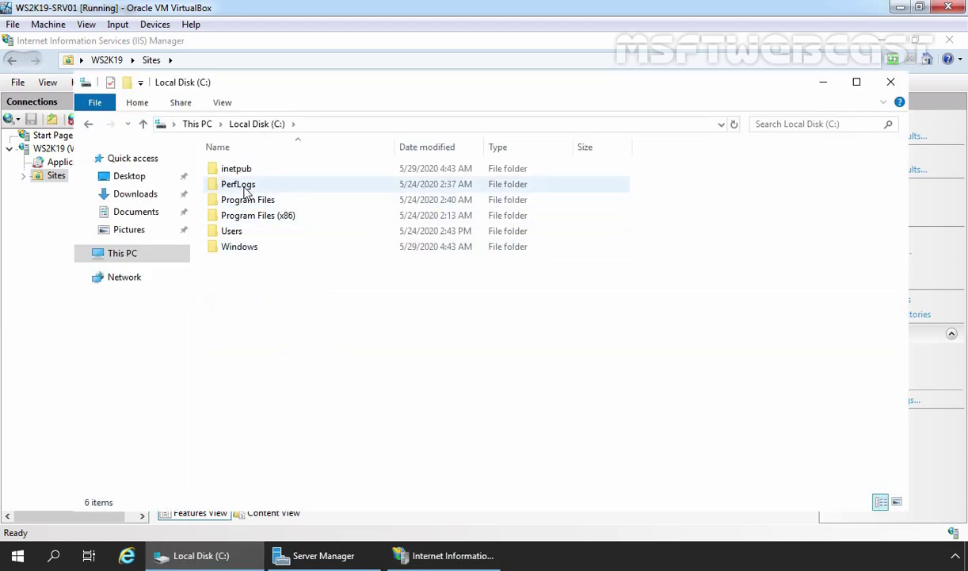
{"action": "double_click", "coordinate": [241, 169]}
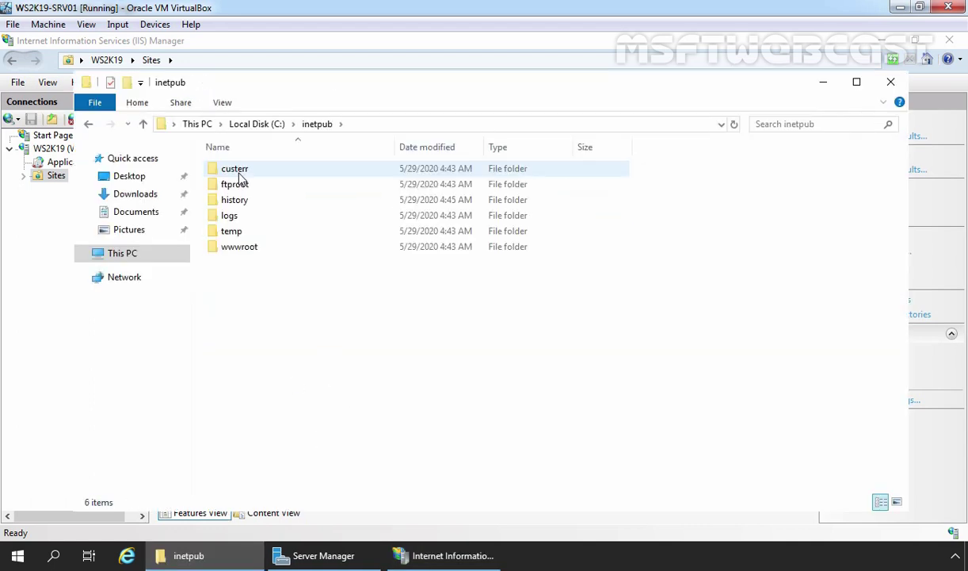
{"action": "left_click", "coordinate": [239, 187]}
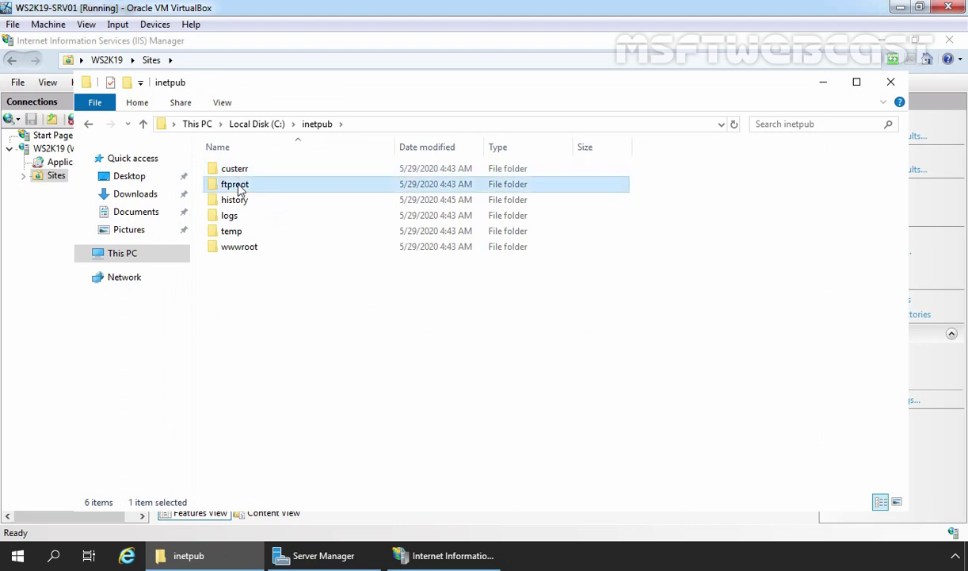
{"action": "double_click", "coordinate": [240, 189]}
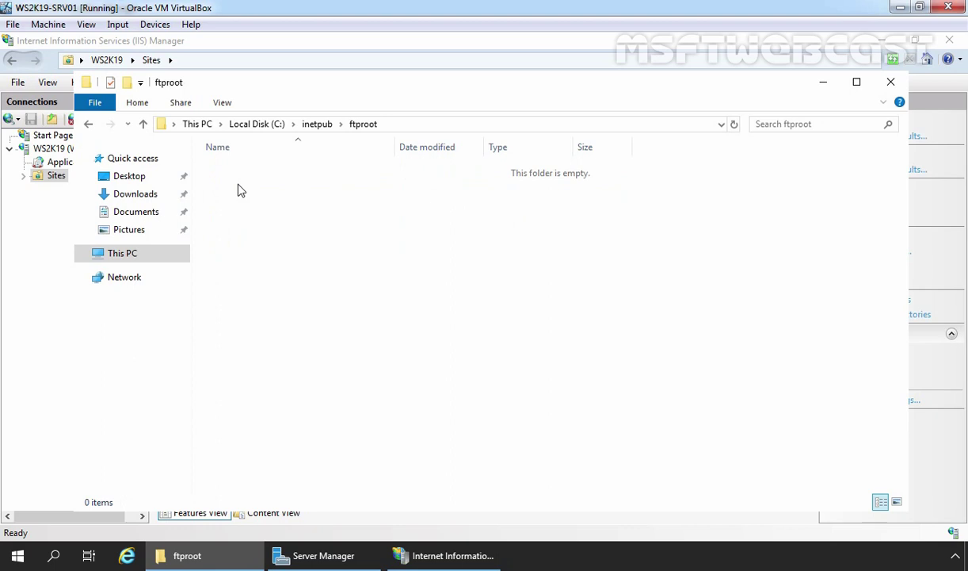
{"action": "left_click", "coordinate": [88, 124]}
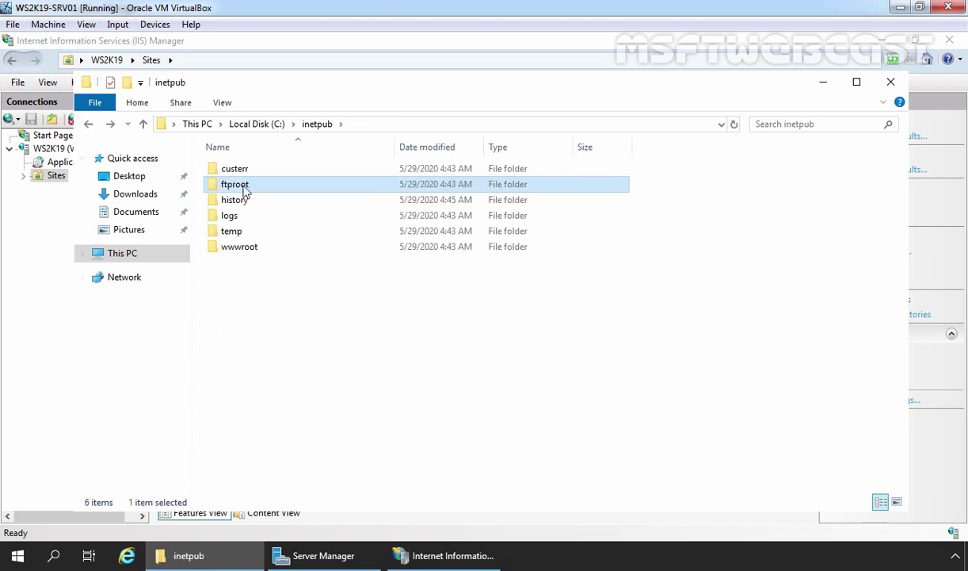
{"action": "right_click", "coordinate": [245, 192]}
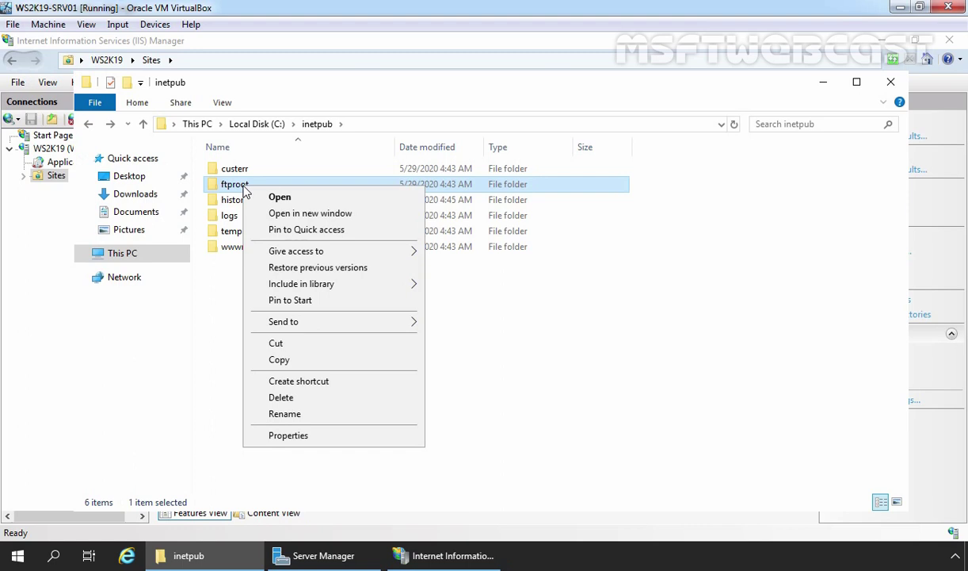
Add the FTPUsers group to ftproot's Security permissions list.
{"action": "left_click", "coordinate": [288, 435]}
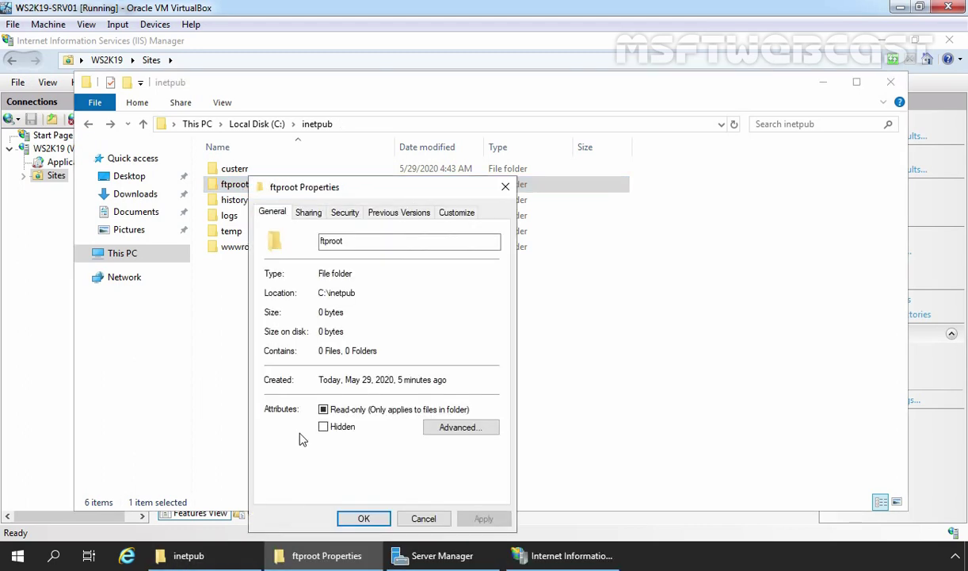
{"action": "left_click", "coordinate": [346, 212]}
{"action": "left_click", "coordinate": [463, 338]}
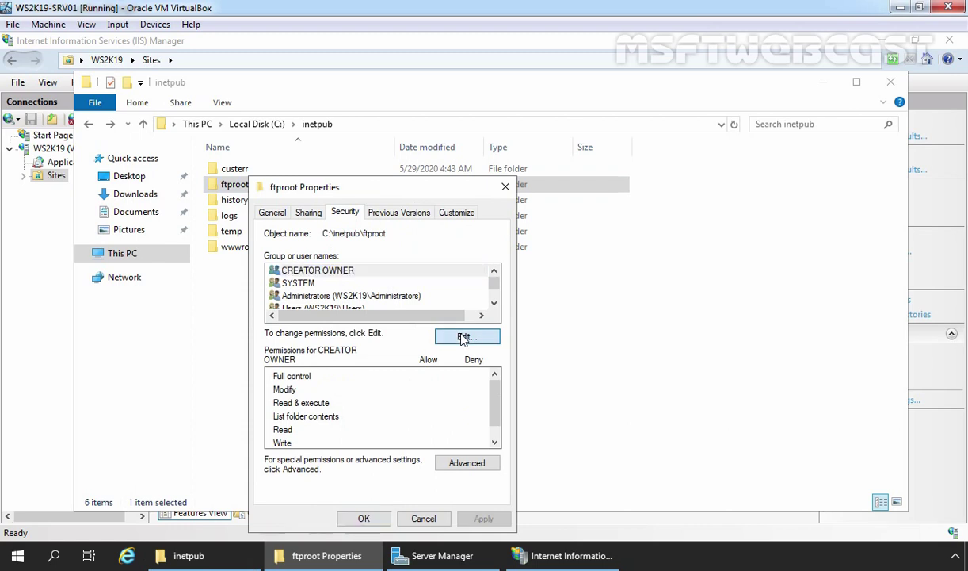
{"action": "left_click", "coordinate": [440, 383]}
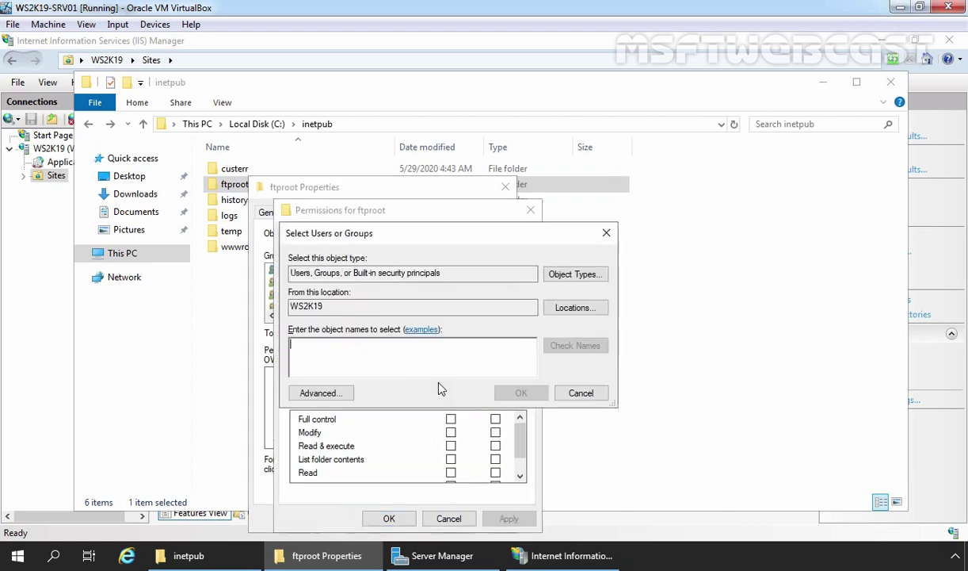
{"action": "left_click", "coordinate": [320, 394]}
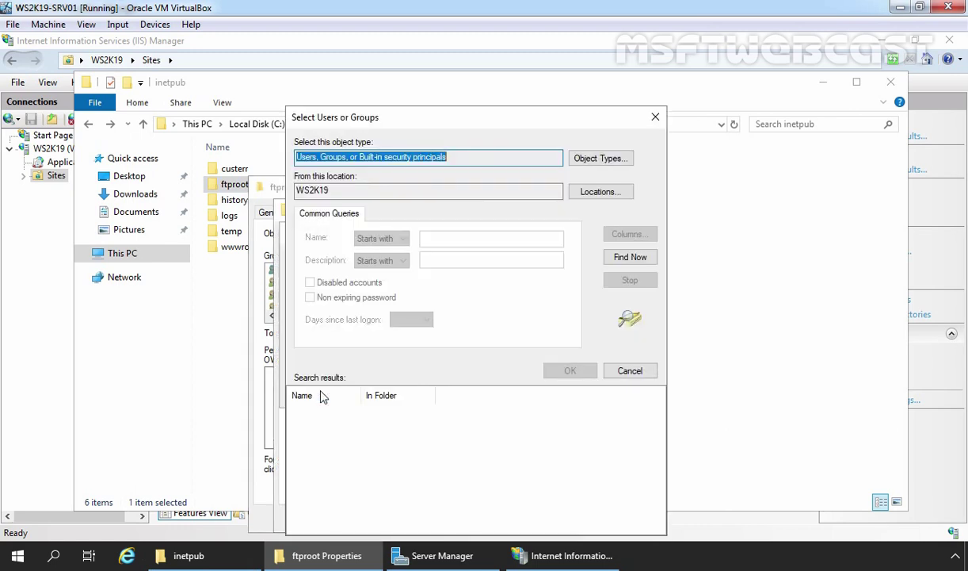
{"action": "left_click", "coordinate": [626, 257]}
{"action": "scroll", "coordinate": [384, 450], "scroll_direction": "down", "scroll_amount": 1}
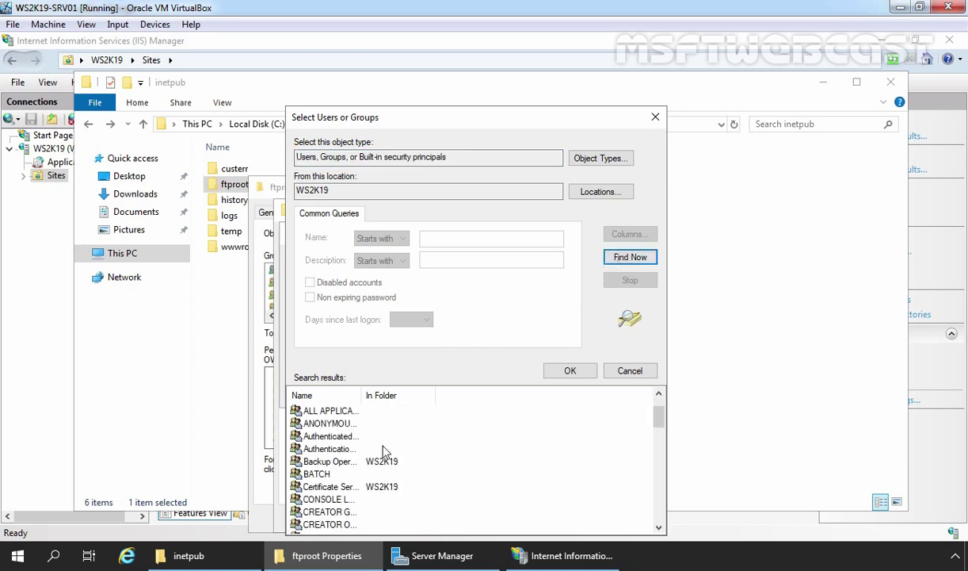
{"action": "scroll", "coordinate": [352, 447], "scroll_direction": "down", "scroll_amount": 1}
{"action": "scroll", "coordinate": [340, 469], "scroll_direction": "down", "scroll_amount": 2}
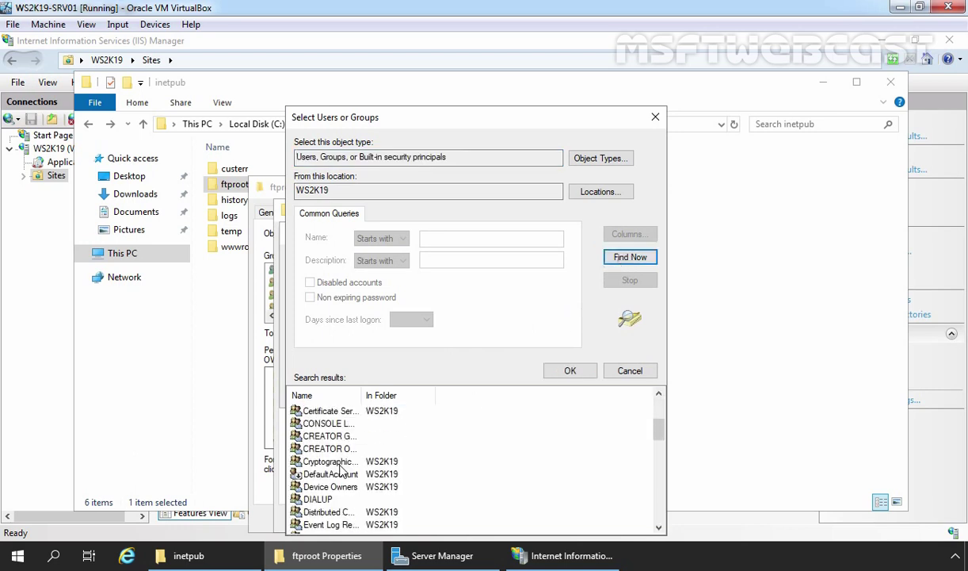
{"action": "left_click", "coordinate": [324, 512]}
{"action": "double_click", "coordinate": [323, 513]}
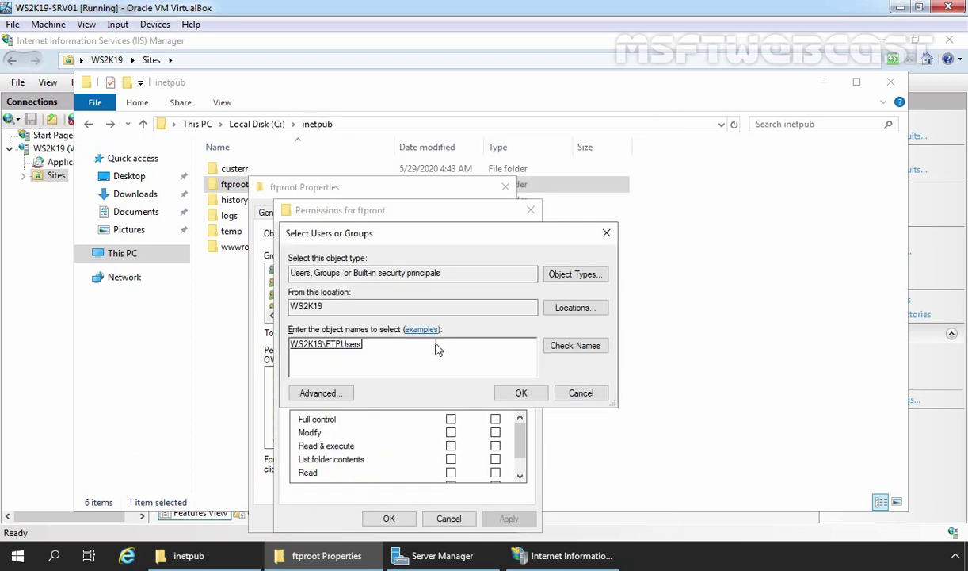
{"action": "left_click", "coordinate": [513, 384]}
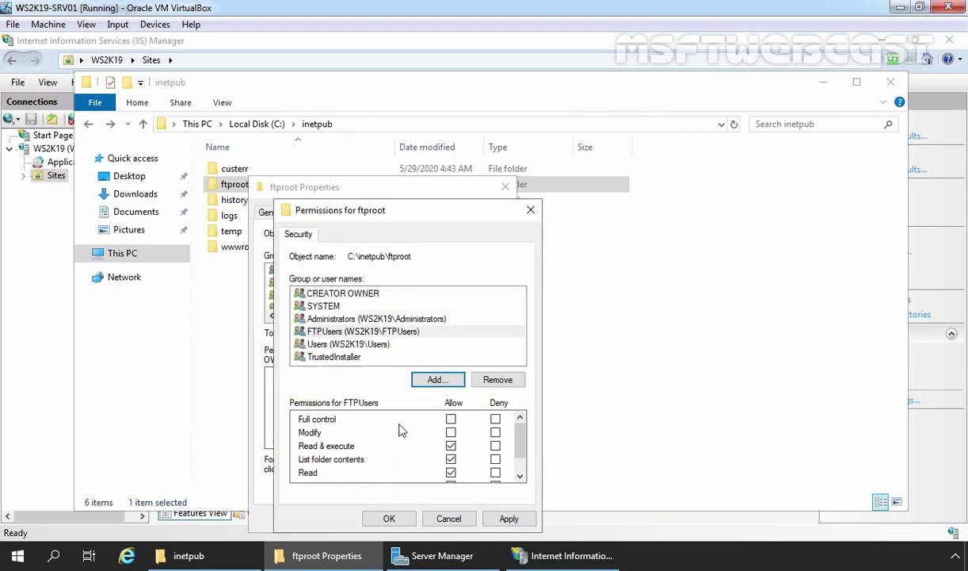
Allow Modify for FTPUsers on ftproot and apply the change.
{"action": "left_click", "coordinate": [451, 433]}
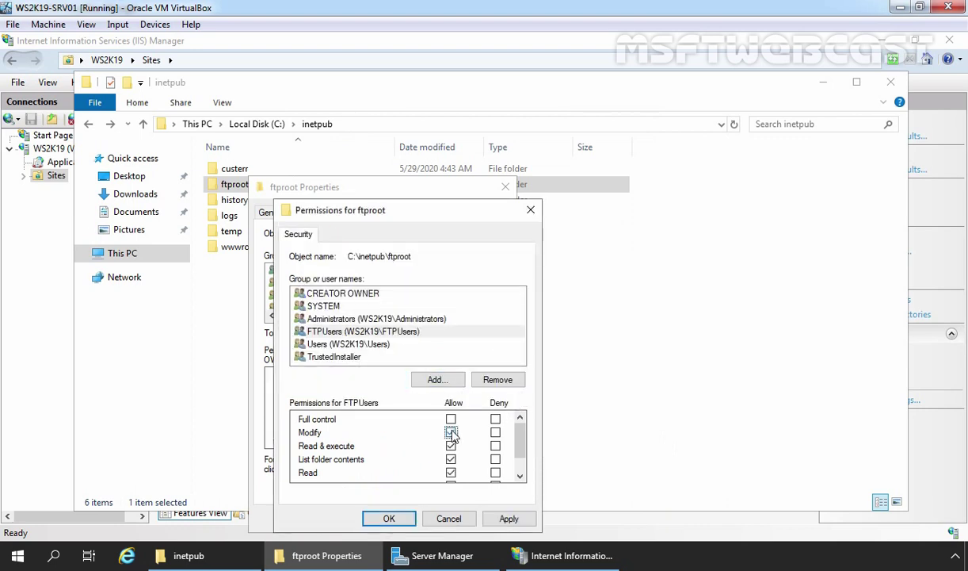
{"action": "left_click", "coordinate": [506, 520]}
{"action": "left_click", "coordinate": [390, 519]}
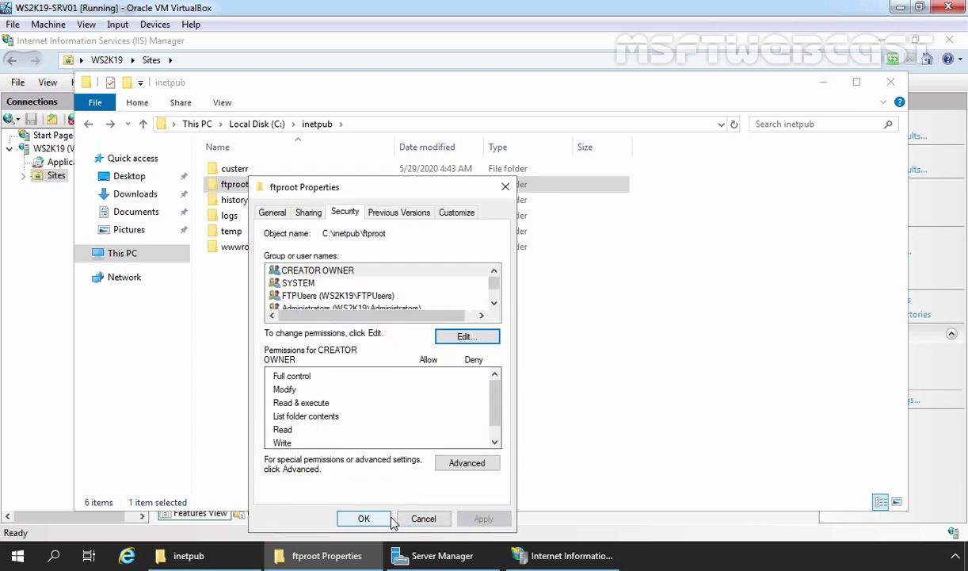
{"action": "left_click", "coordinate": [367, 517]}
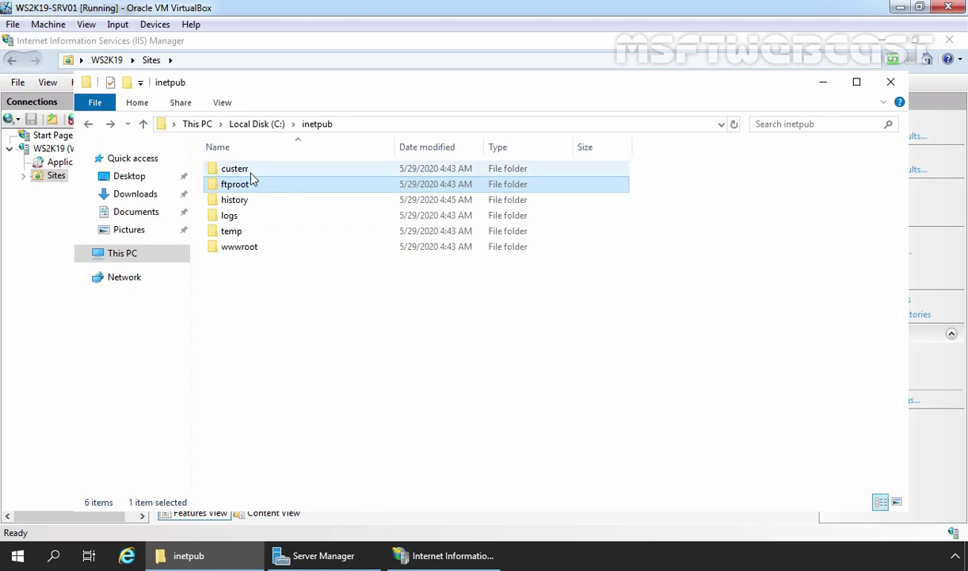
Create a new folder named LocalUser inside C:\inetpub\ftproot.
{"action": "double_click", "coordinate": [232, 185]}
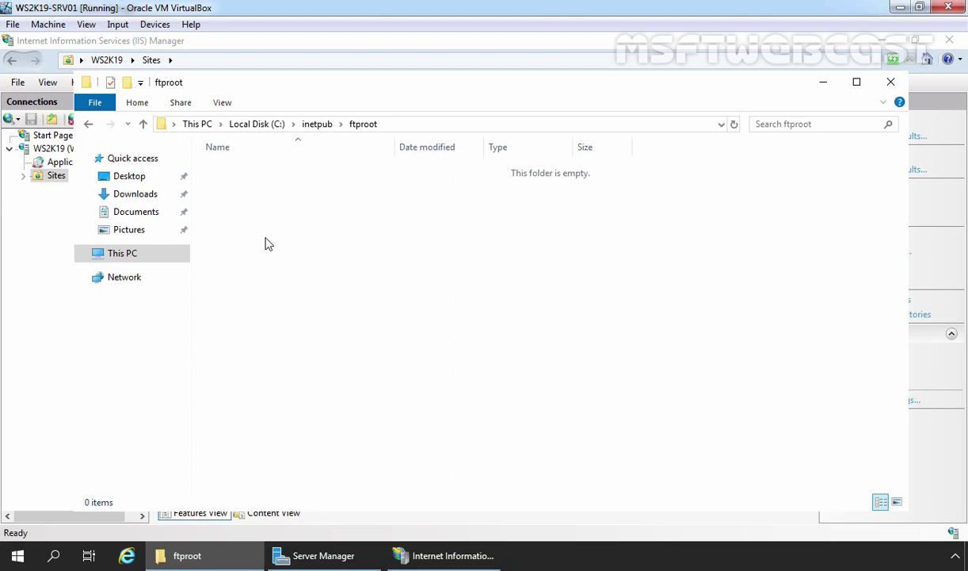
{"action": "right_click", "coordinate": [266, 244]}
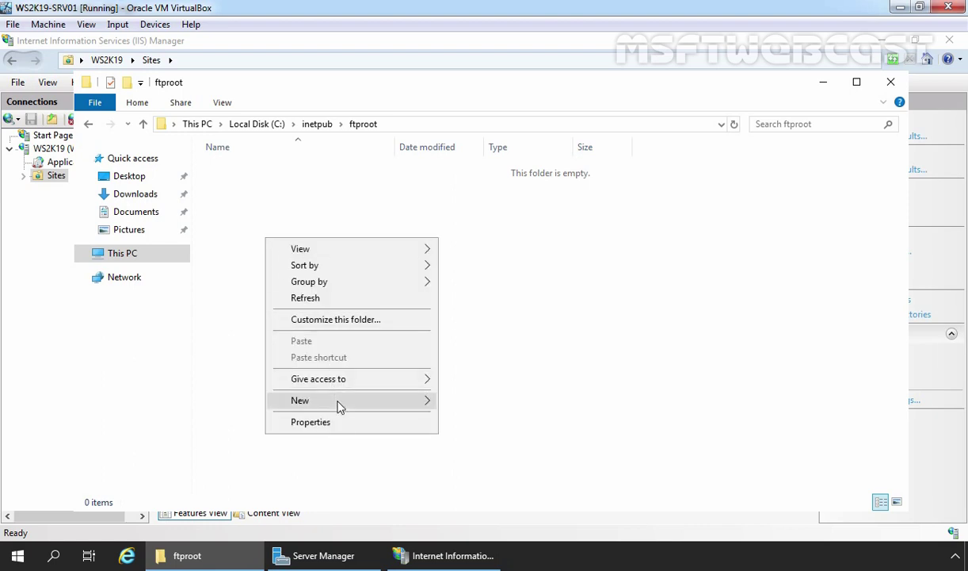
{"action": "mouse_move", "coordinate": [362, 405]}
{"action": "left_click", "coordinate": [466, 405]}
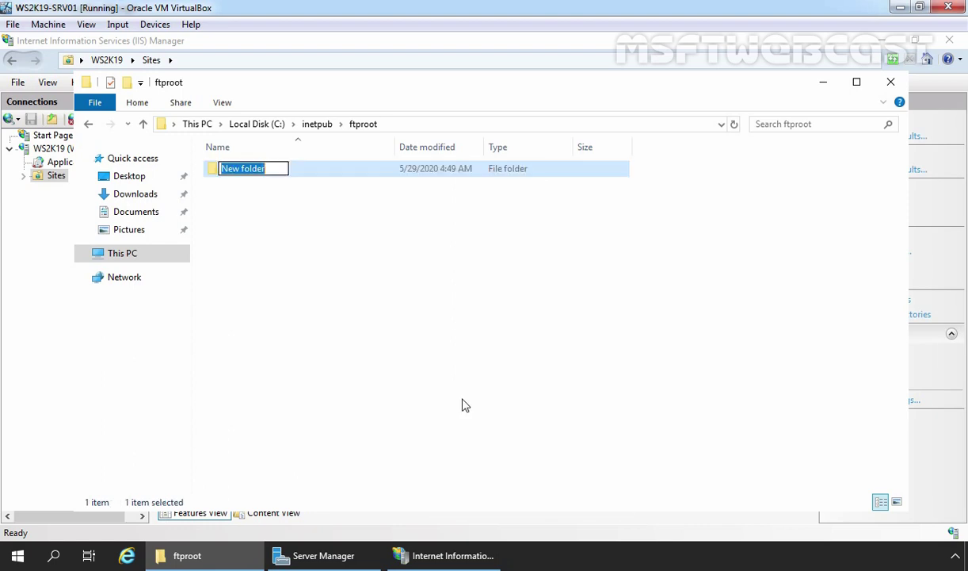
{"action": "type", "text": "LocalUser"}
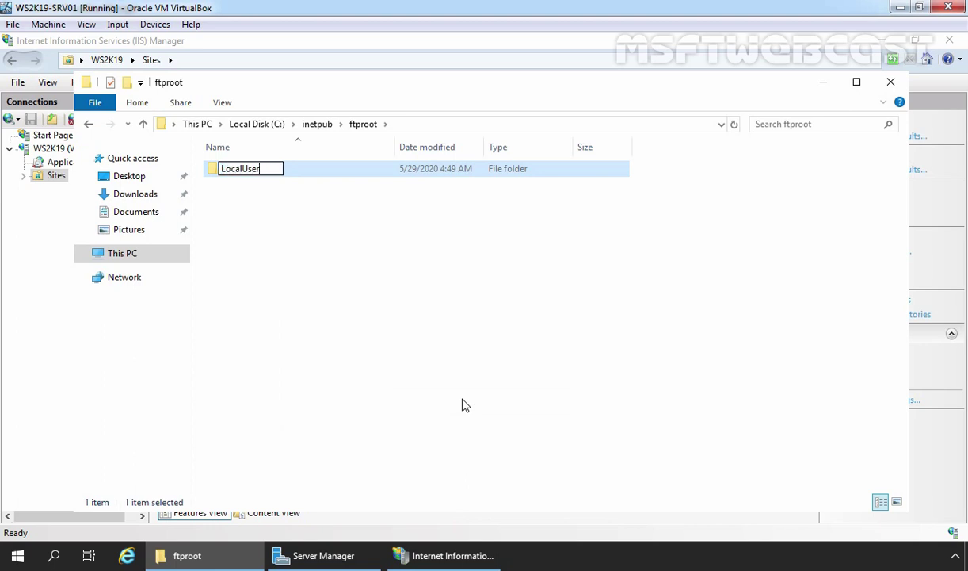
{"action": "key", "text": "Return"}
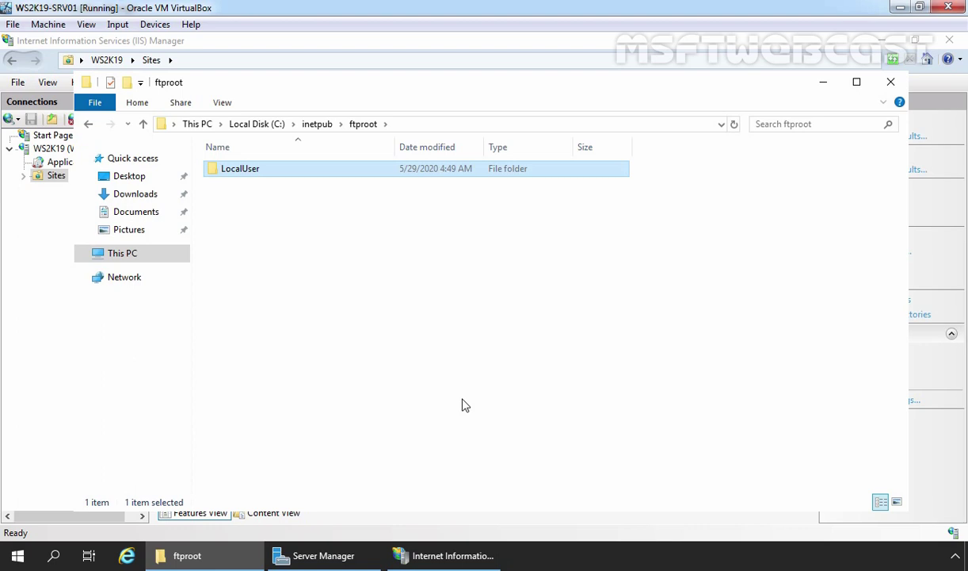
Inside the LocalUser folder, create two new folders named user1 and user2.
{"action": "double_click", "coordinate": [244, 174]}
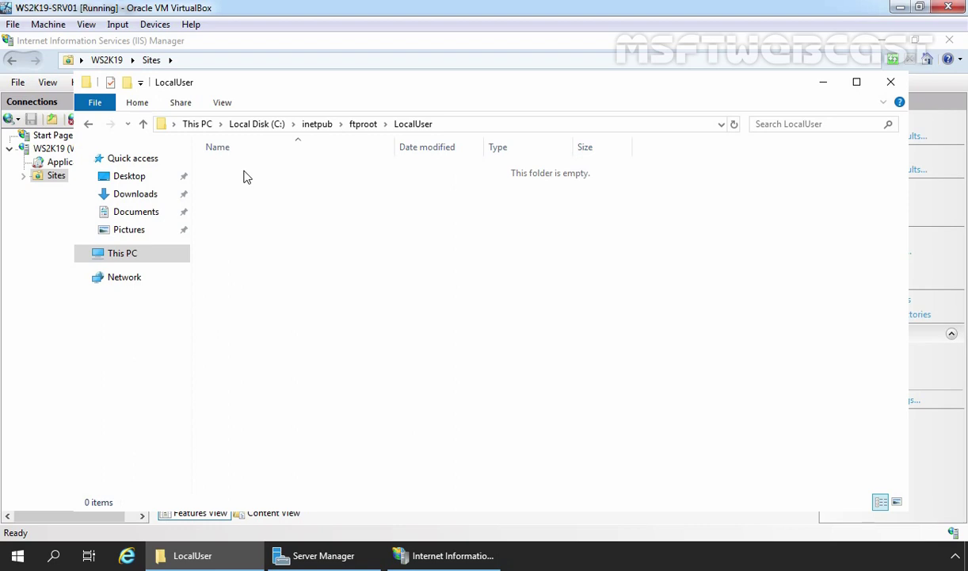
{"action": "right_click", "coordinate": [245, 176]}
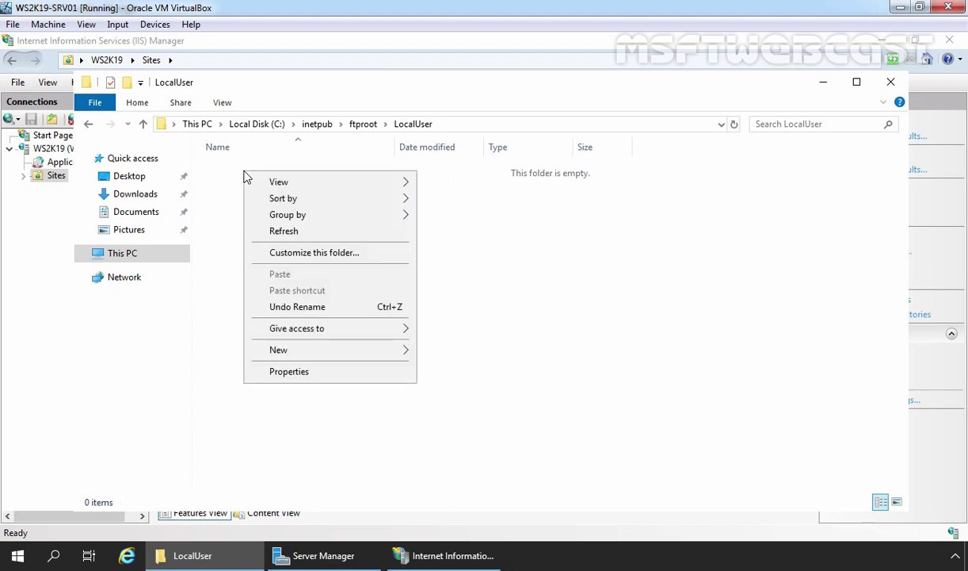
{"action": "mouse_move", "coordinate": [325, 358]}
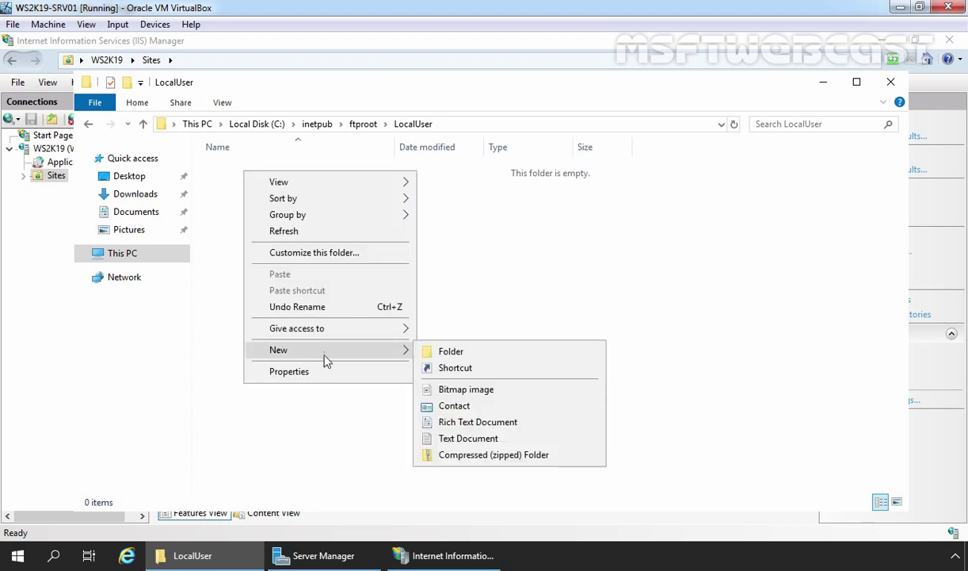
{"action": "left_click", "coordinate": [442, 351]}
{"action": "type", "text": "user1"}
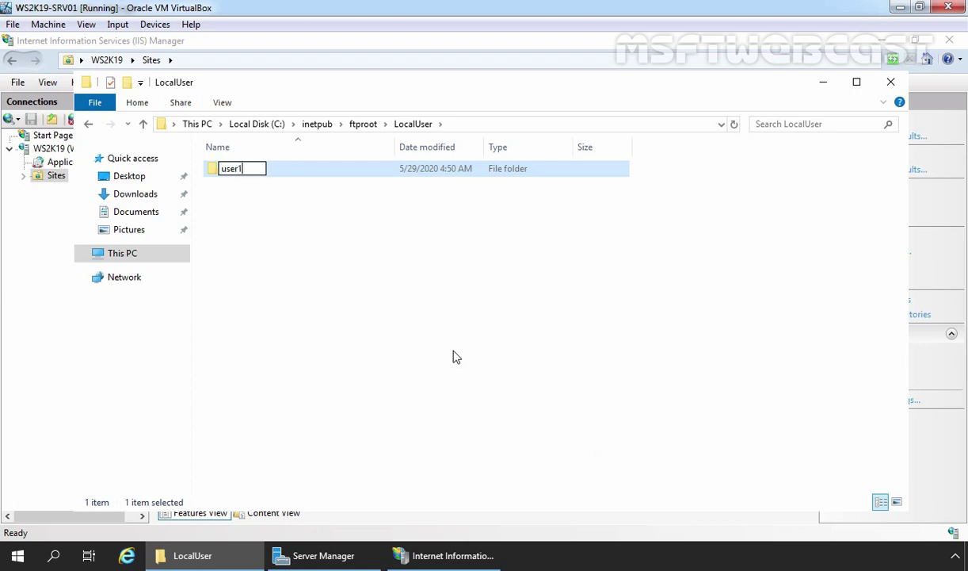
{"action": "key", "text": "Return"}
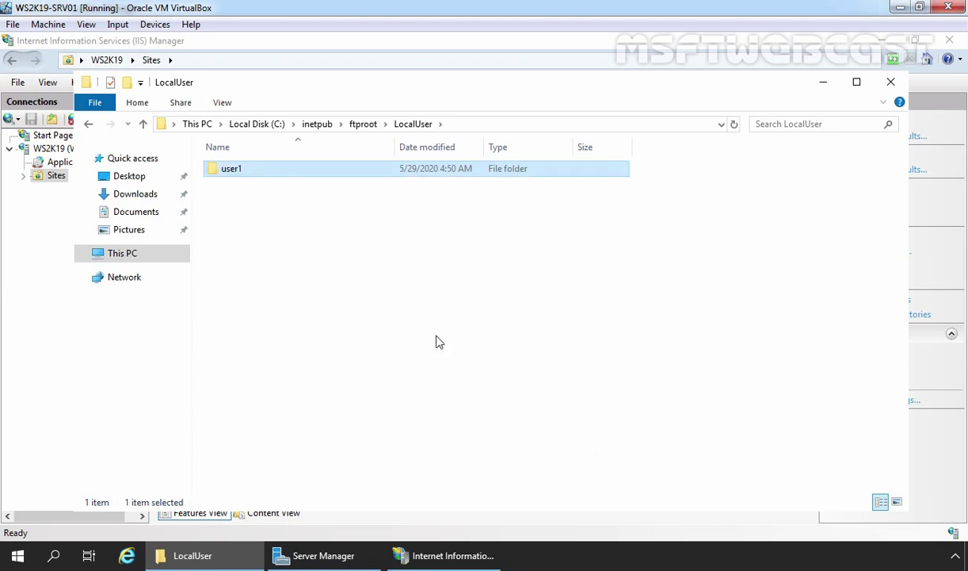
{"action": "right_click", "coordinate": [342, 247]}
{"action": "mouse_move", "coordinate": [398, 428]}
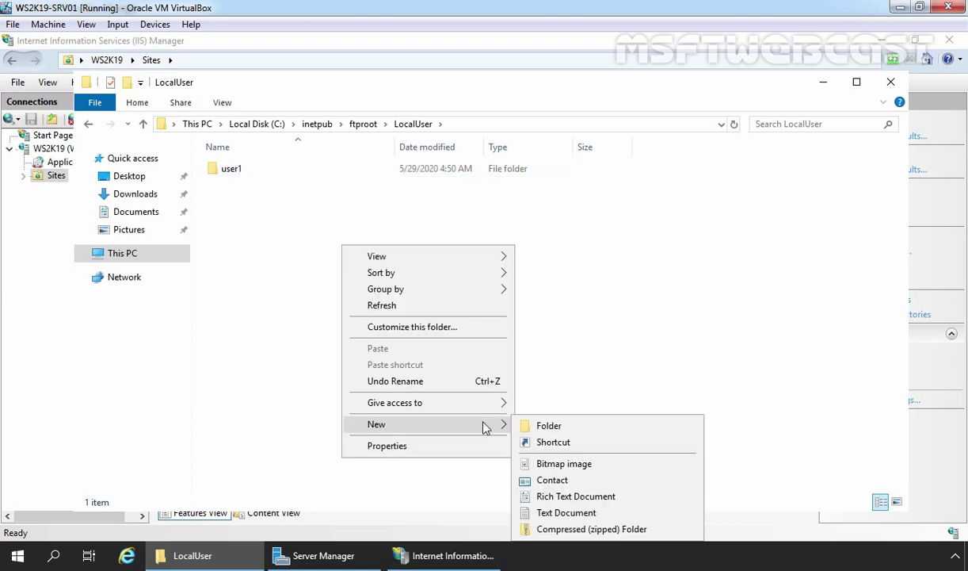
{"action": "left_click", "coordinate": [586, 428]}
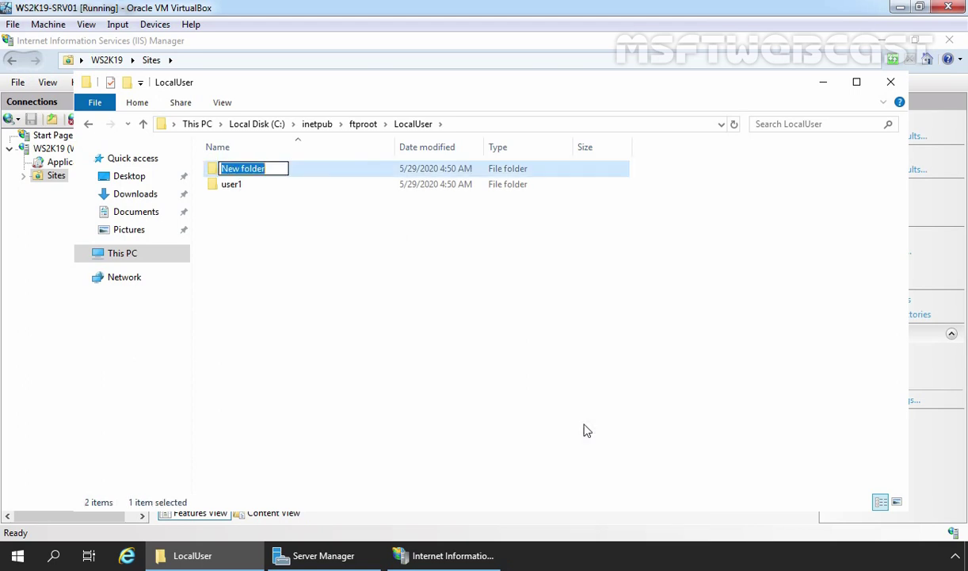
{"action": "type", "text": "user2"}
{"action": "key", "text": "Return"}
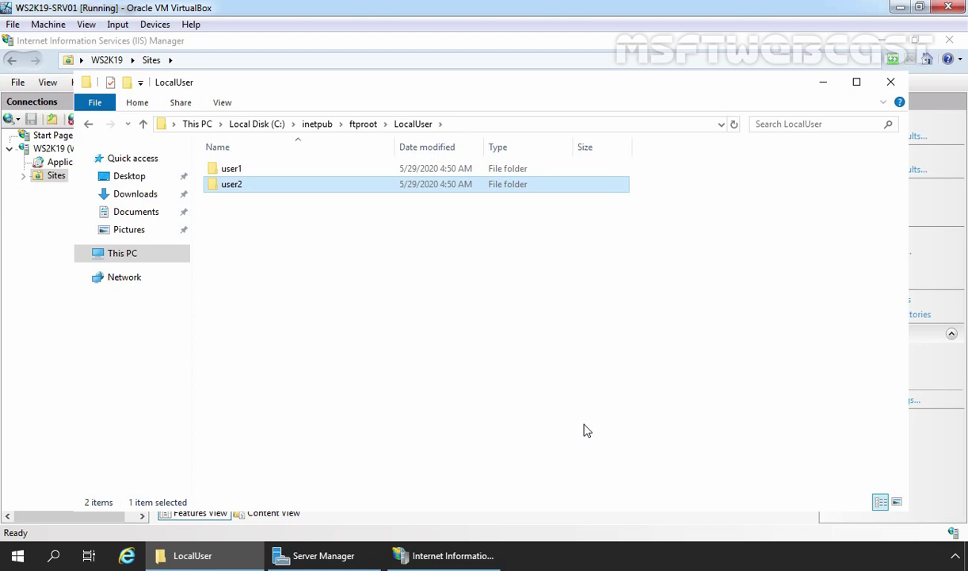
{"action": "left_click", "coordinate": [583, 429]}
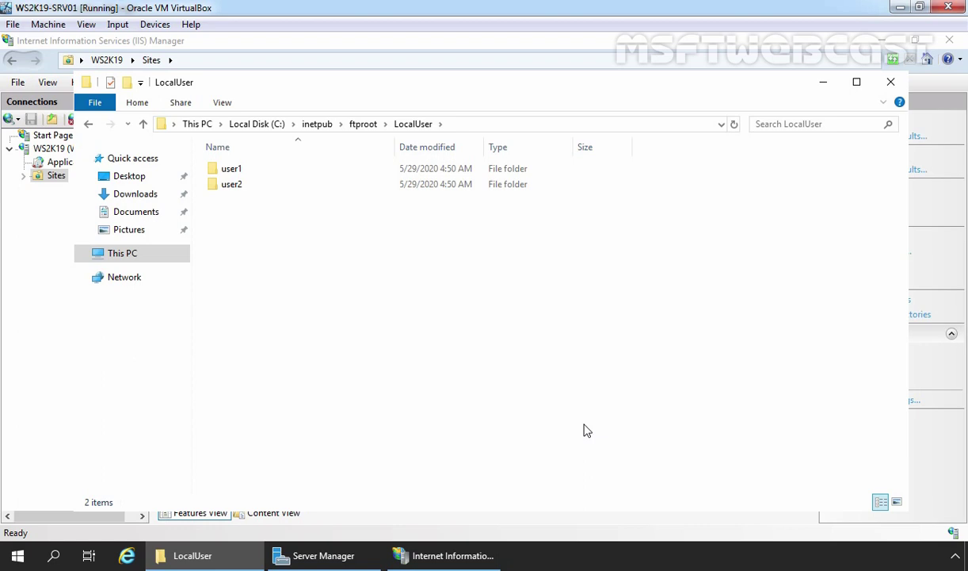
Minimize File Explorer, expand Sites in IIS Manager and select MYLAB FTP Site.
{"action": "left_click", "coordinate": [823, 82]}
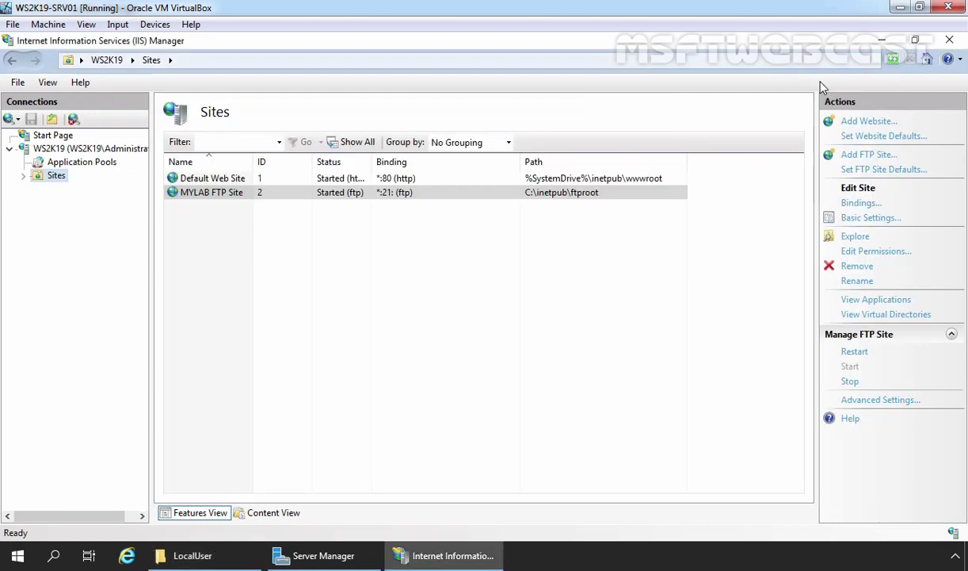
{"action": "double_click", "coordinate": [55, 177]}
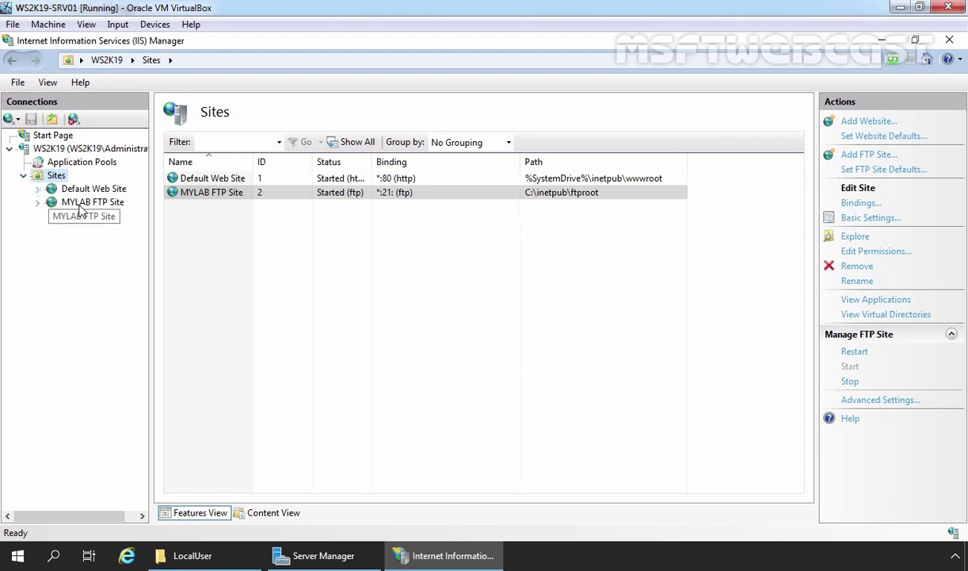
{"action": "left_click", "coordinate": [90, 205]}
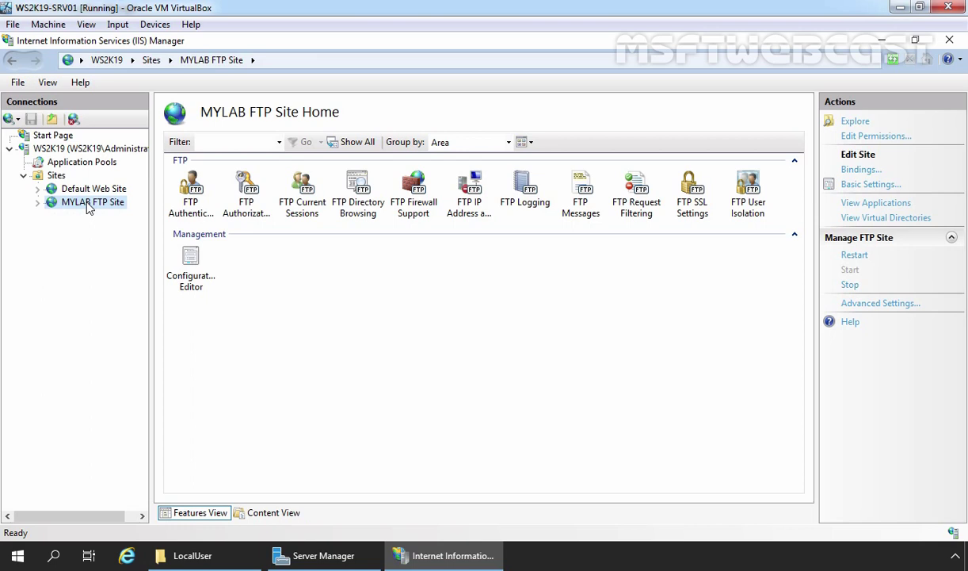
Add an FTP authorization rule allowing the FTPUsers group Read and Write access.
{"action": "double_click", "coordinate": [246, 197]}
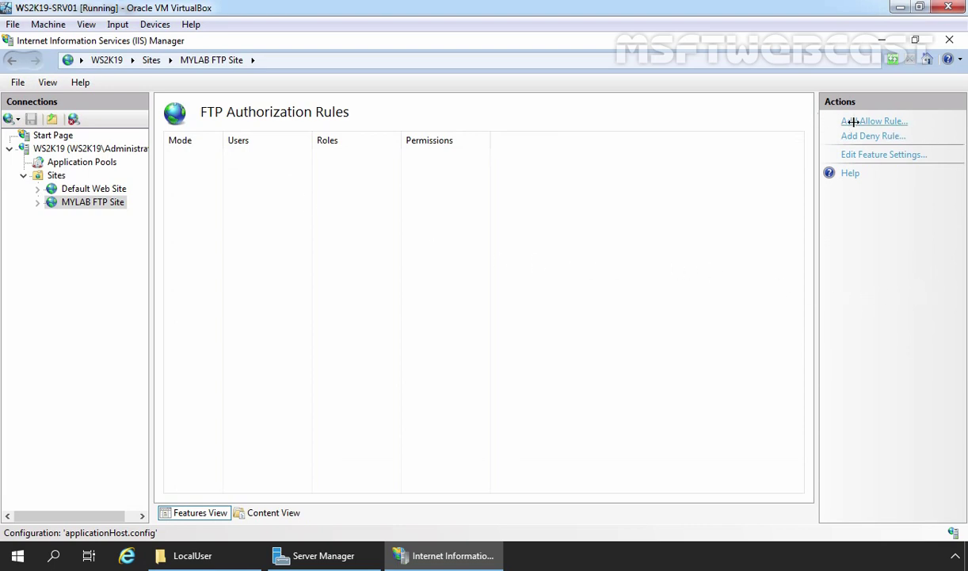
{"action": "left_click", "coordinate": [881, 123]}
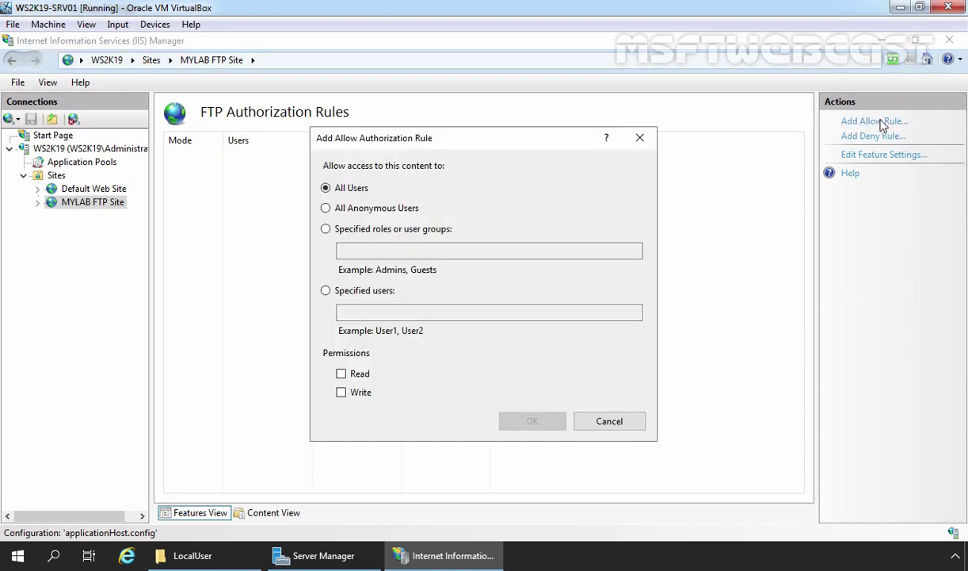
{"action": "left_click", "coordinate": [325, 229]}
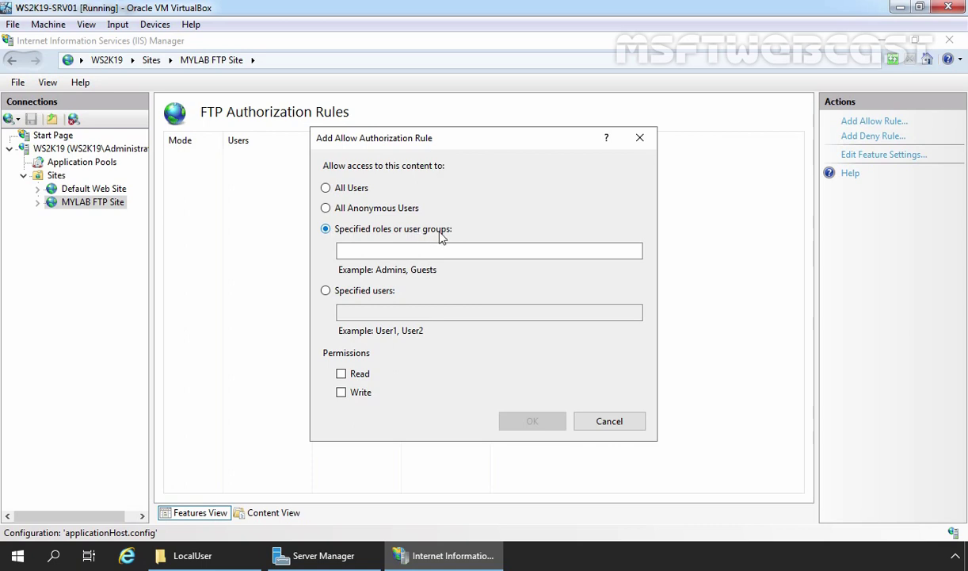
{"action": "left_click", "coordinate": [398, 251]}
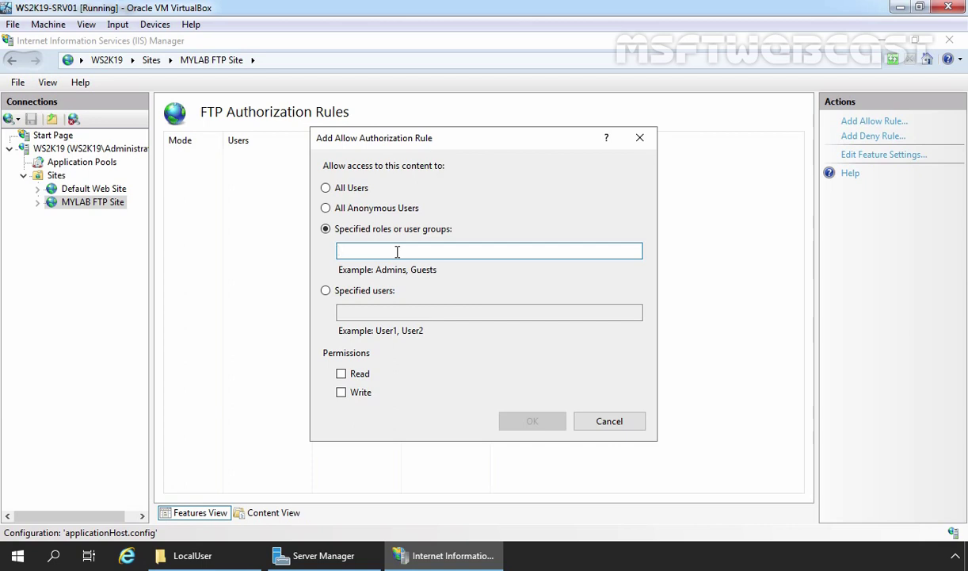
{"action": "type", "text": "FTPUsers"}
{"action": "left_click", "coordinate": [341, 374]}
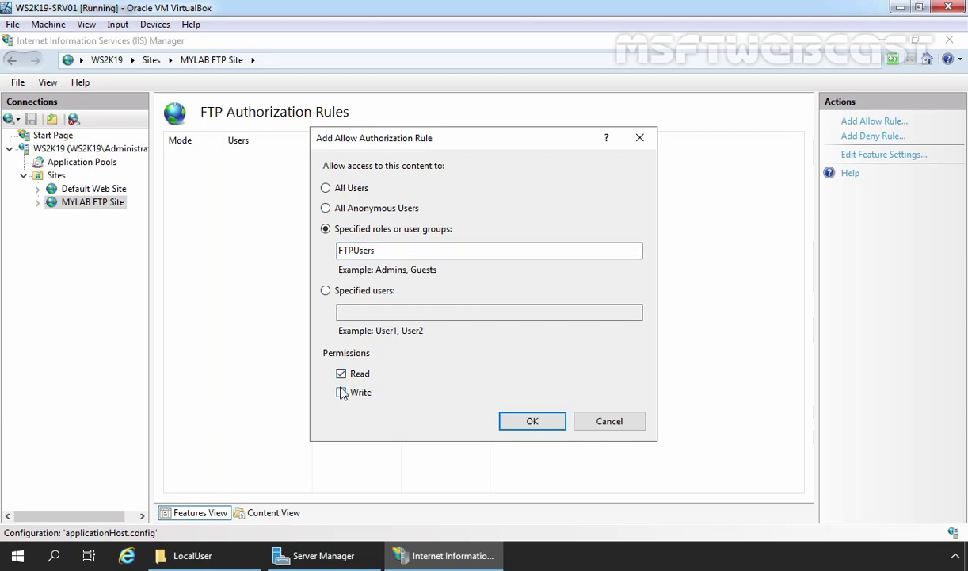
{"action": "left_click", "coordinate": [341, 394]}
{"action": "left_click", "coordinate": [533, 423]}
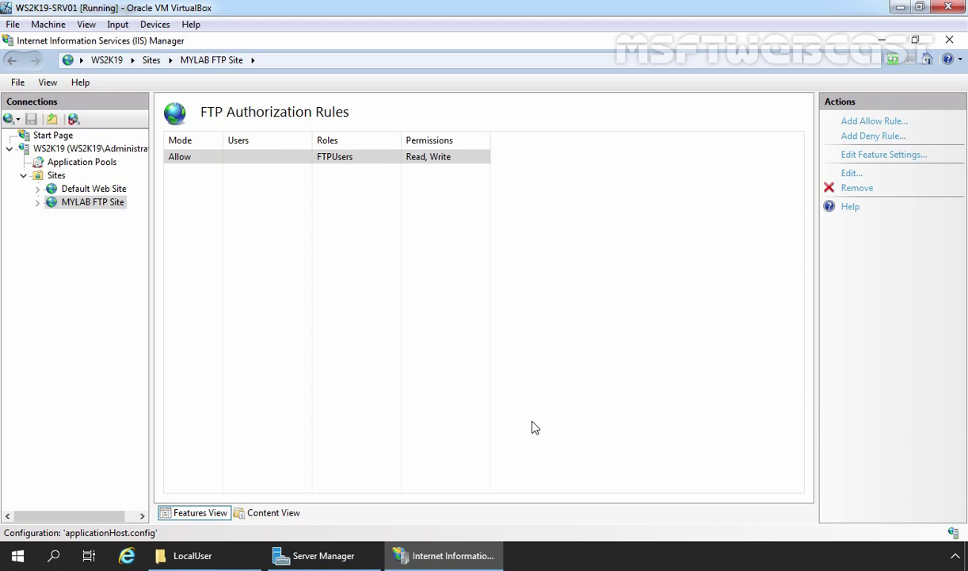
{"action": "left_click", "coordinate": [861, 123]}
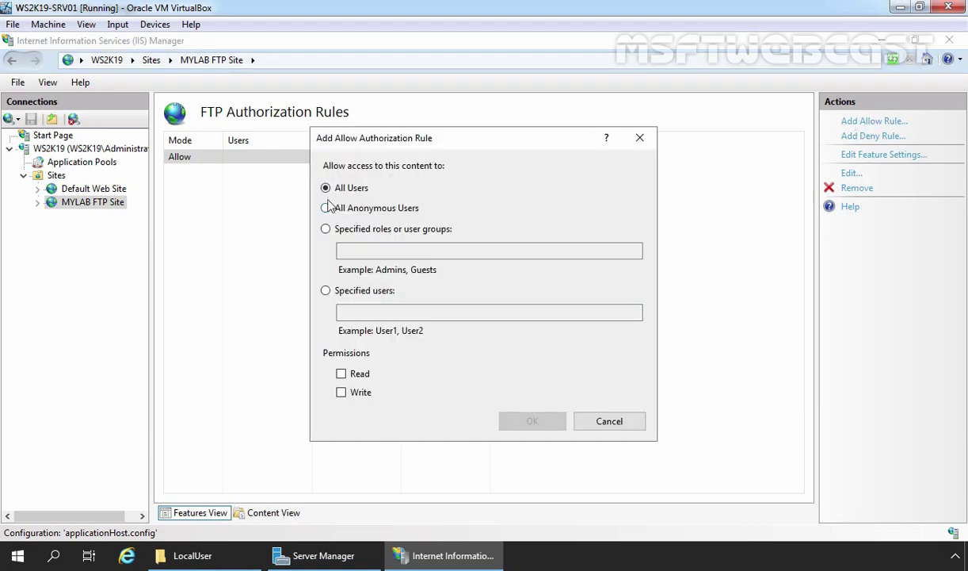
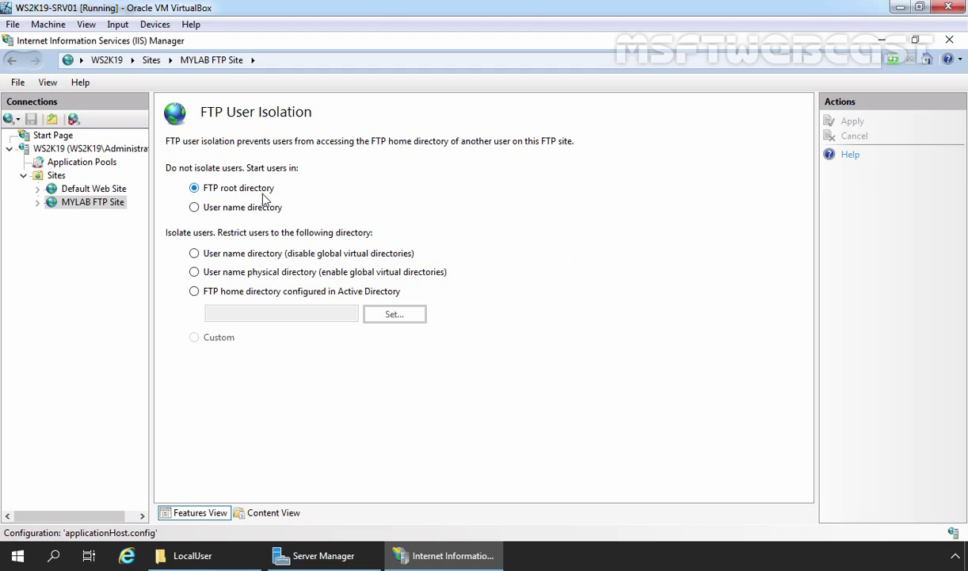
Choose 'User name physical directory' isolation, then show the ftproot\LocalUser folder holding user1 and user2.
{"action": "left_click", "coordinate": [194, 272]}
{"action": "left_click", "coordinate": [230, 555]}
{"action": "left_click", "coordinate": [232, 169]}
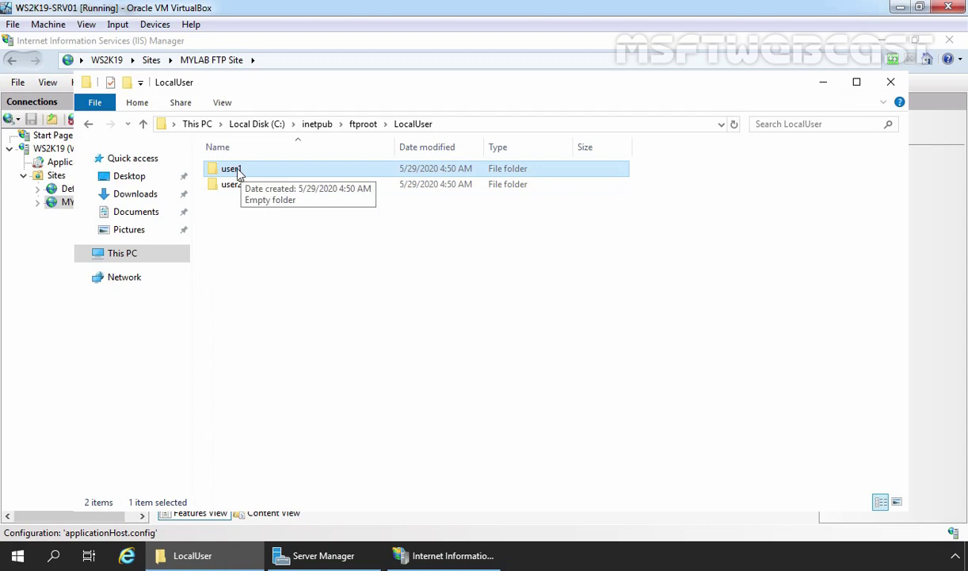
Bring IIS Manager back to the FTP User Isolation settings.
{"action": "left_click", "coordinate": [448, 555]}
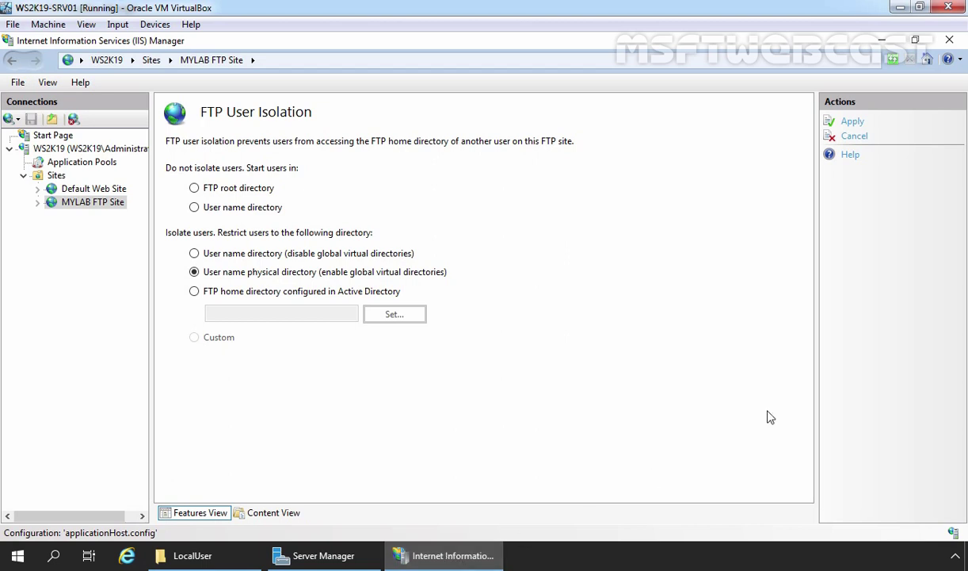
Apply the User name physical directory isolation setting to MYLAB FTP Site.
{"action": "left_click", "coordinate": [853, 124]}
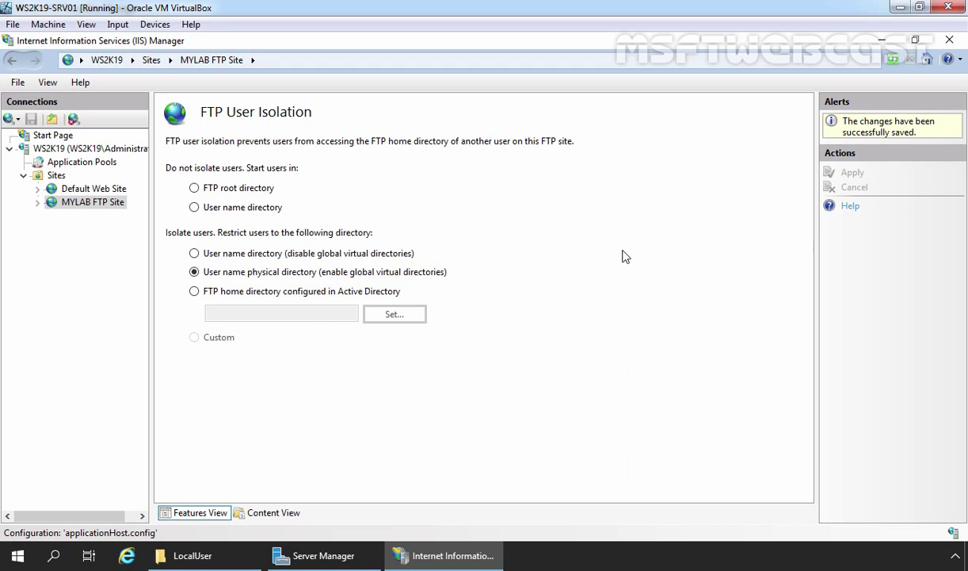
In a new File Explorer window, log on to ftp://172.18.72.5 as the first test user with its password.
{"action": "right_click", "coordinate": [204, 558]}
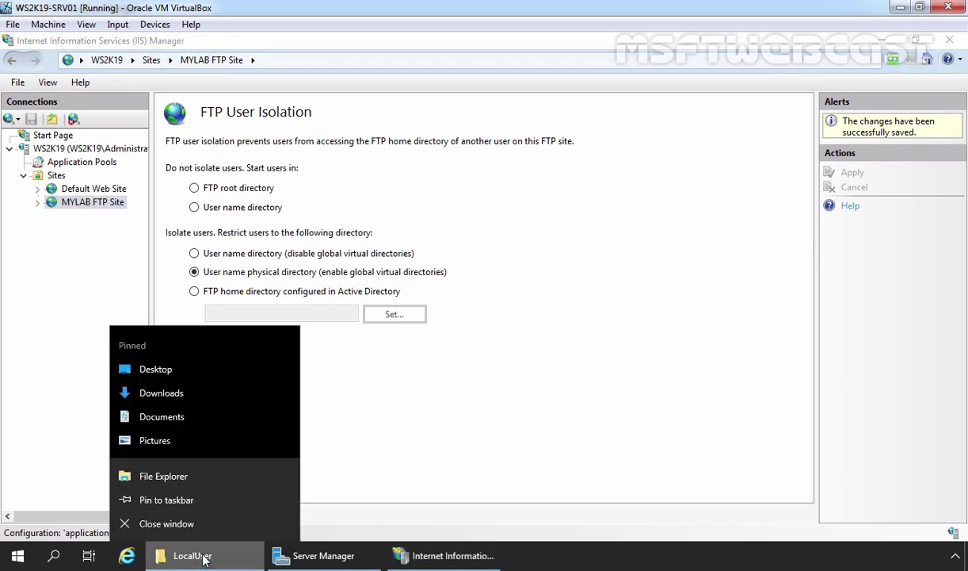
{"action": "left_click", "coordinate": [227, 478]}
{"action": "left_click", "coordinate": [226, 108]}
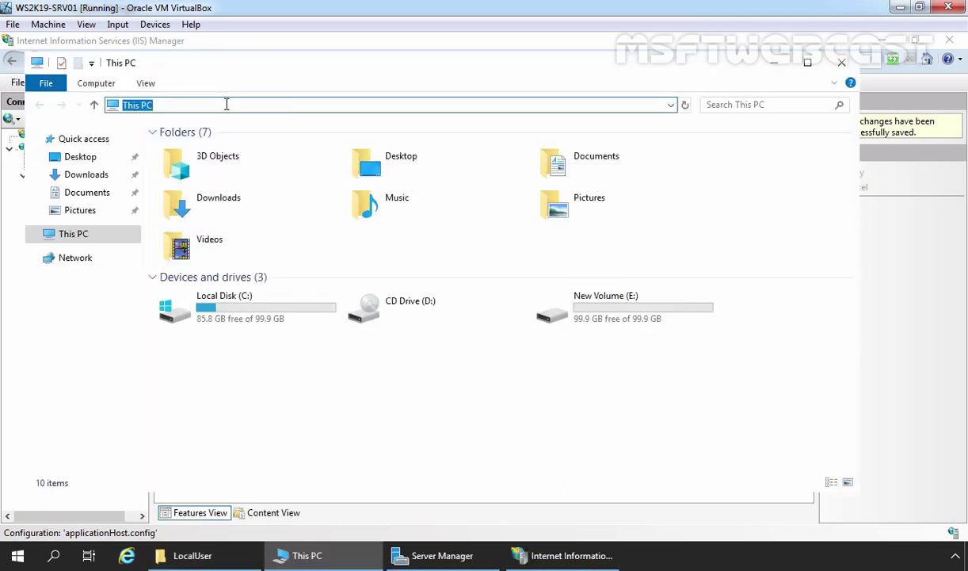
{"action": "type", "text": "ftp"}
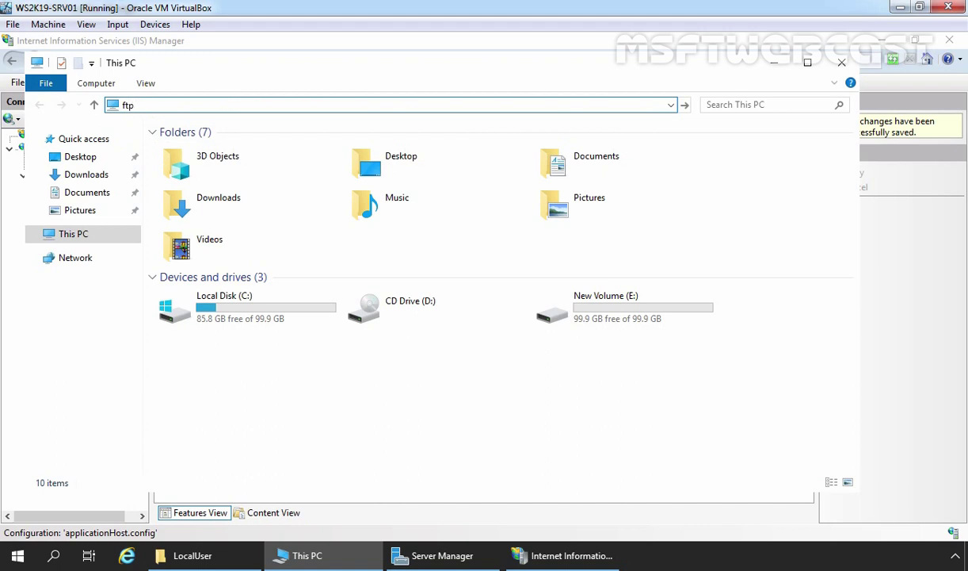
{"action": "type", "text": "://172.18.72.5"}
{"action": "key", "text": "Return"}
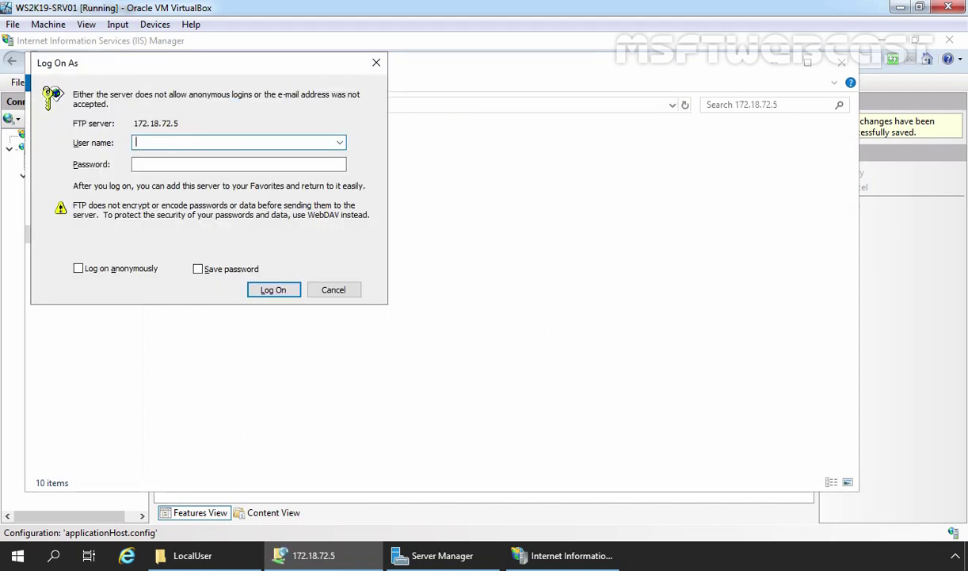
{"action": "type", "text": "user 1"}
{"action": "key", "text": "Tab"}
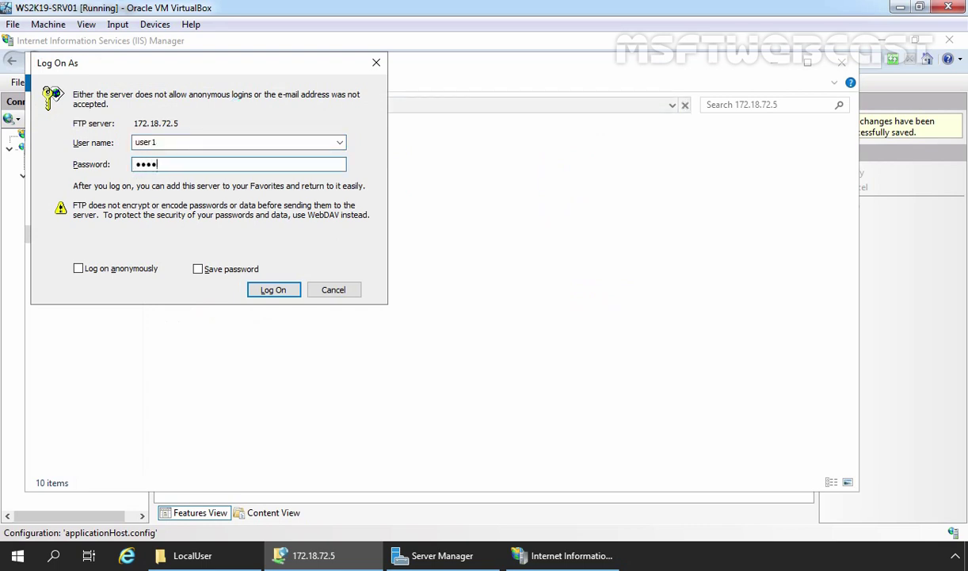
{"action": "left_click", "coordinate": [260, 289]}
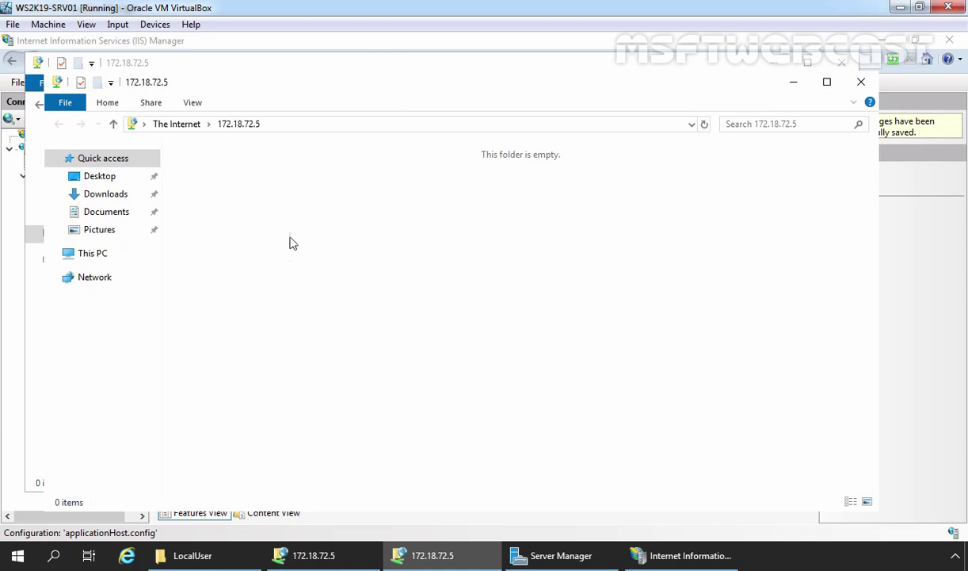
Create a new folder named 'User1 data' on the FTP server.
{"action": "right_click", "coordinate": [272, 185]}
{"action": "mouse_move", "coordinate": [308, 338]}
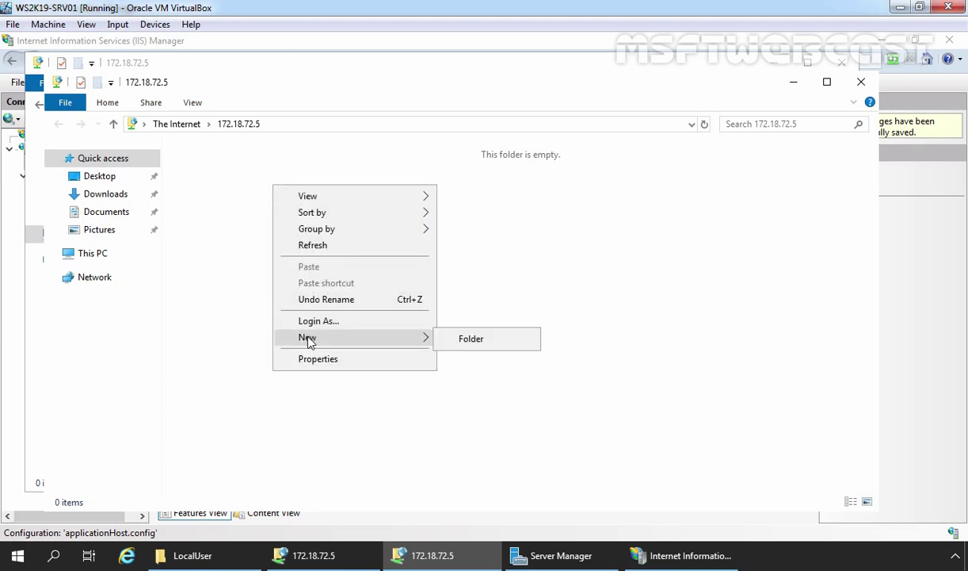
{"action": "left_click", "coordinate": [470, 337]}
{"action": "type", "text": "User1 data"}
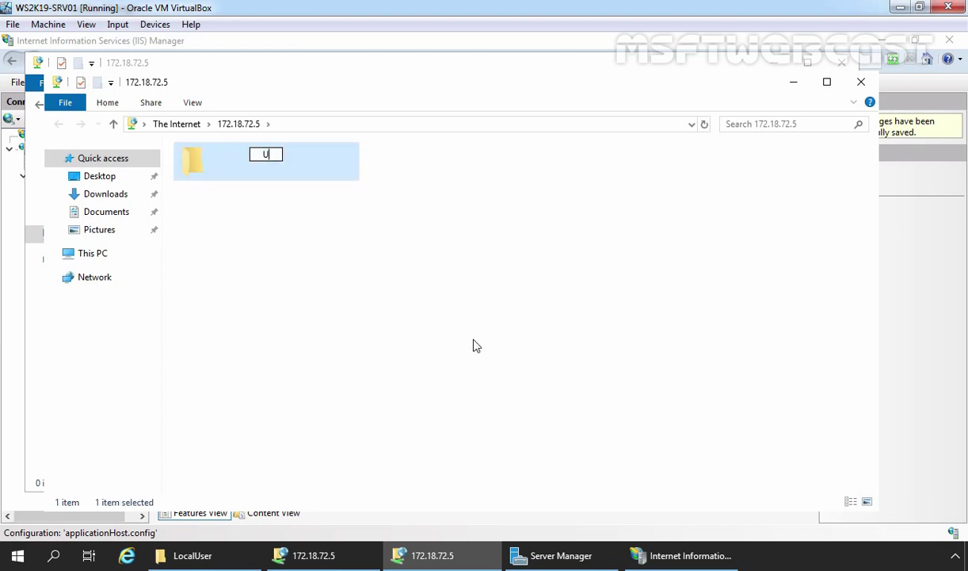
{"action": "key", "text": "Return"}
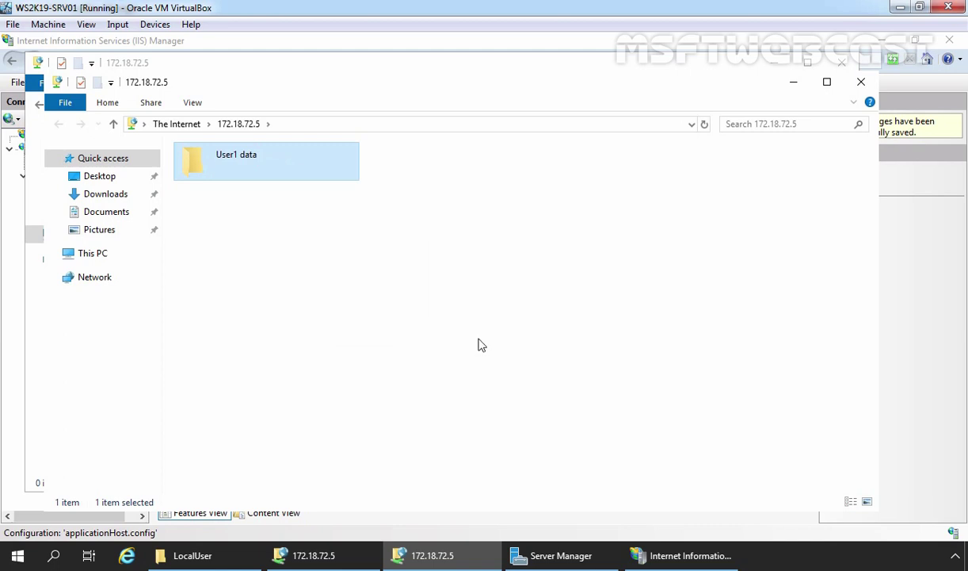
Confirm 'User1 data' appears inside LocalUser\user1 on the server's disk, then return to the FTP window.
{"action": "left_click", "coordinate": [208, 547]}
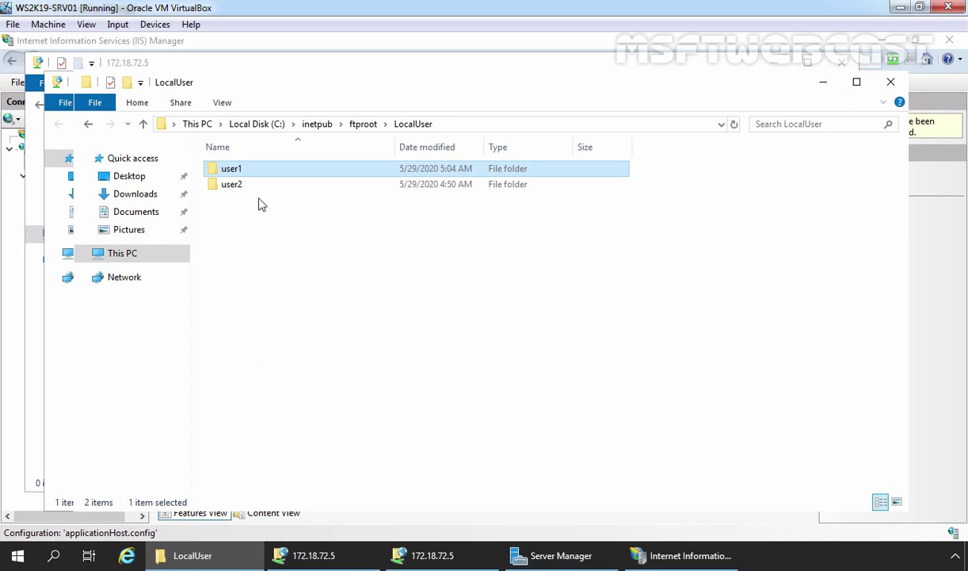
{"action": "double_click", "coordinate": [231, 173]}
{"action": "left_click_drag", "start_coordinate": [329, 264], "coordinate": [230, 174]}
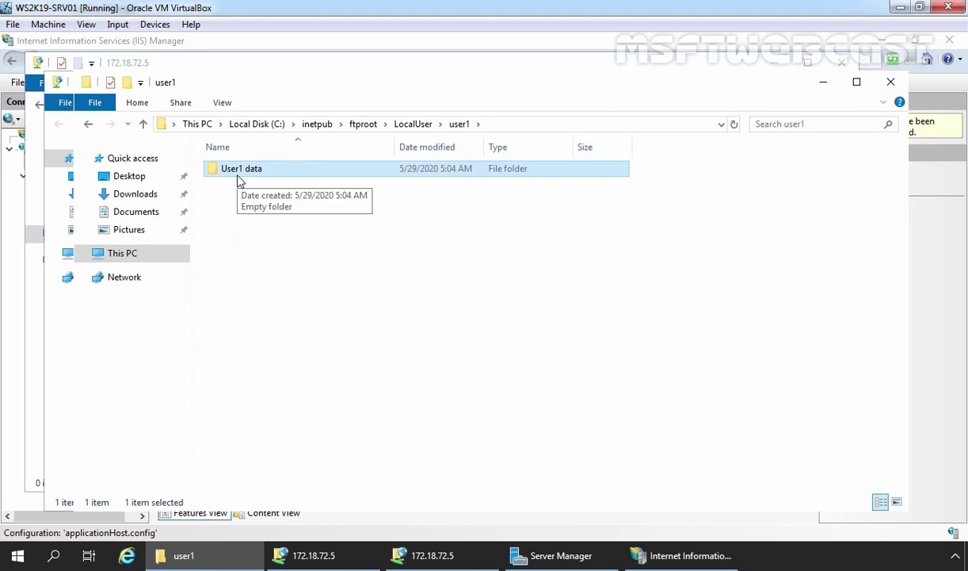
{"action": "left_click", "coordinate": [432, 555]}
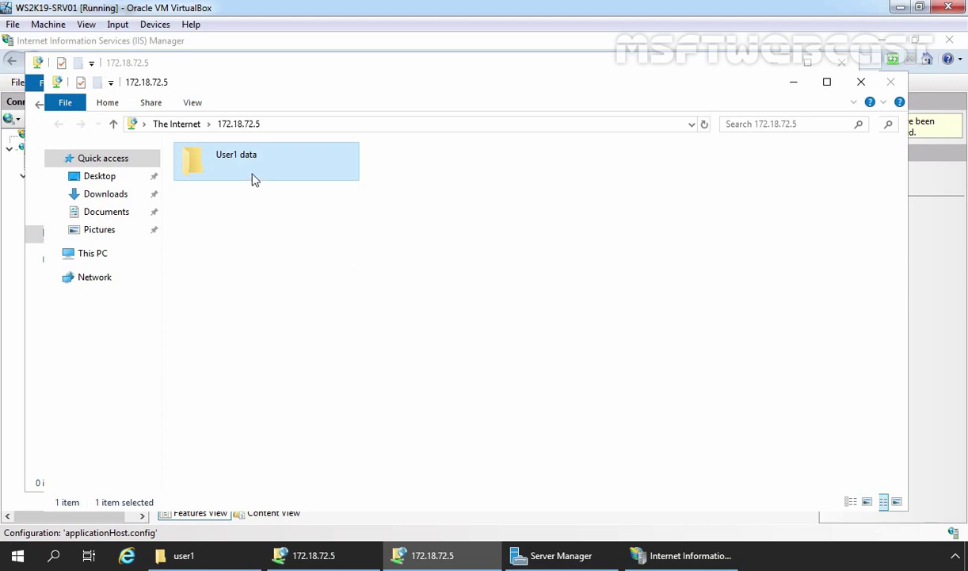
Close the earlier FTP connection windows.
{"action": "left_click", "coordinate": [861, 82]}
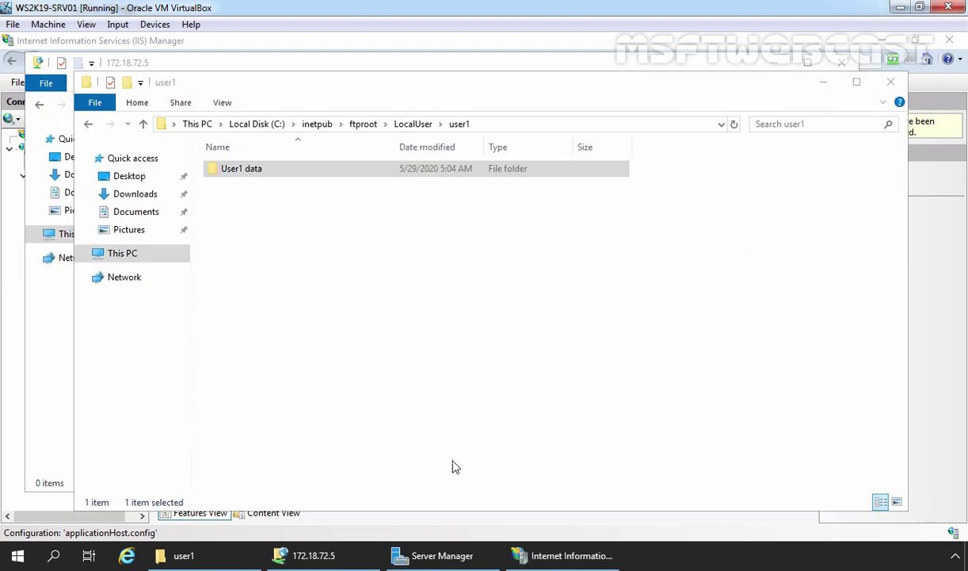
{"action": "left_click", "coordinate": [319, 557]}
{"action": "left_click", "coordinate": [842, 62]}
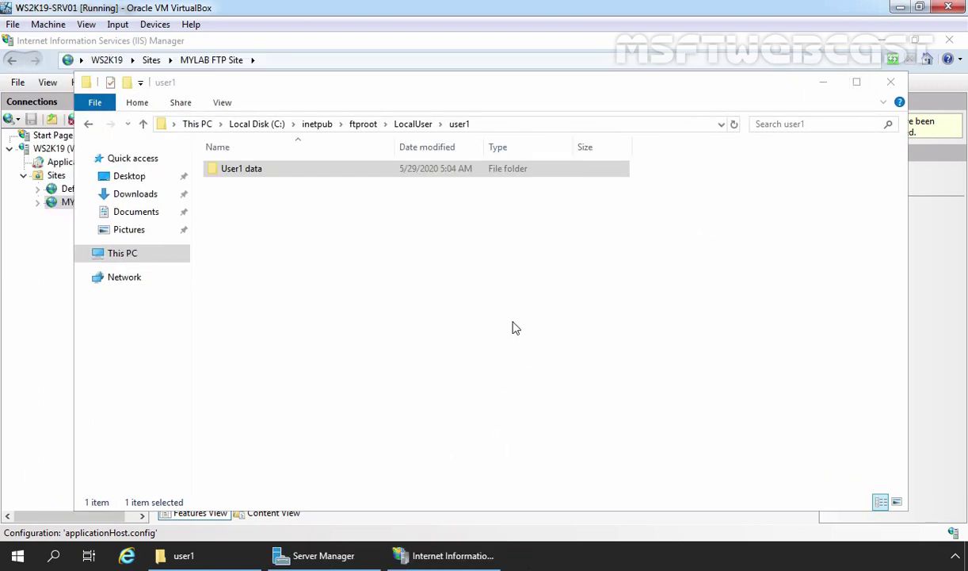
In a fresh File Explorer window, log on to ftp://172.18.72.5 as user2 with its password.
{"action": "right_click", "coordinate": [212, 561]}
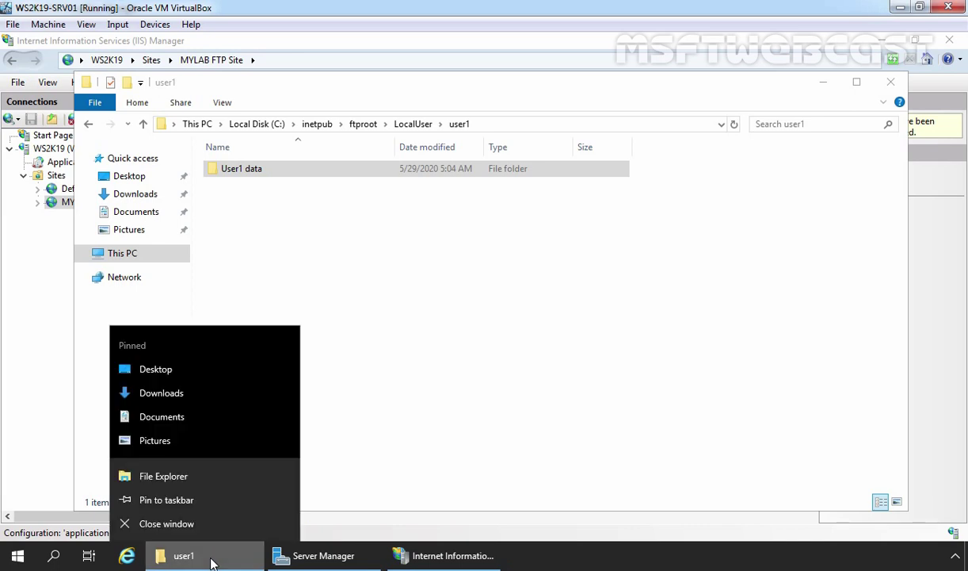
{"action": "left_click", "coordinate": [184, 473]}
{"action": "left_click", "coordinate": [269, 145]}
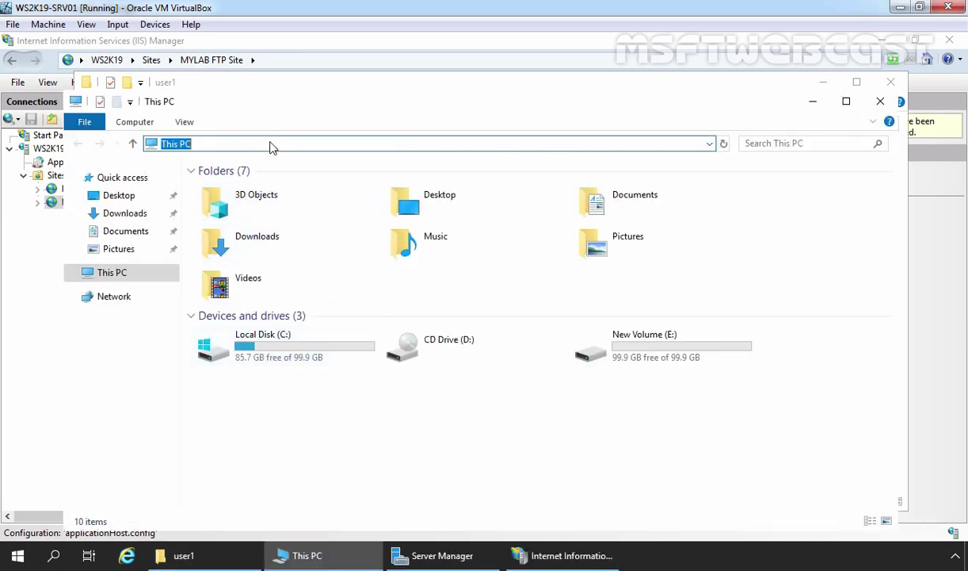
{"action": "type", "text": "ftp"}
{"action": "key", "text": "Down"}
{"action": "key", "text": "Return"}
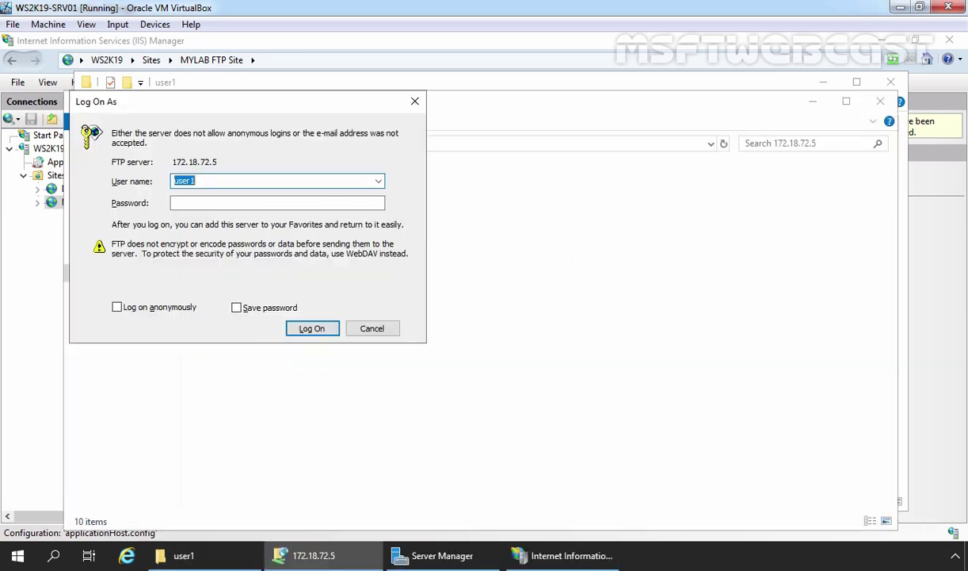
{"action": "type", "text": "user2"}
{"action": "key", "text": "Tab"}
{"action": "type", "text": "********"}
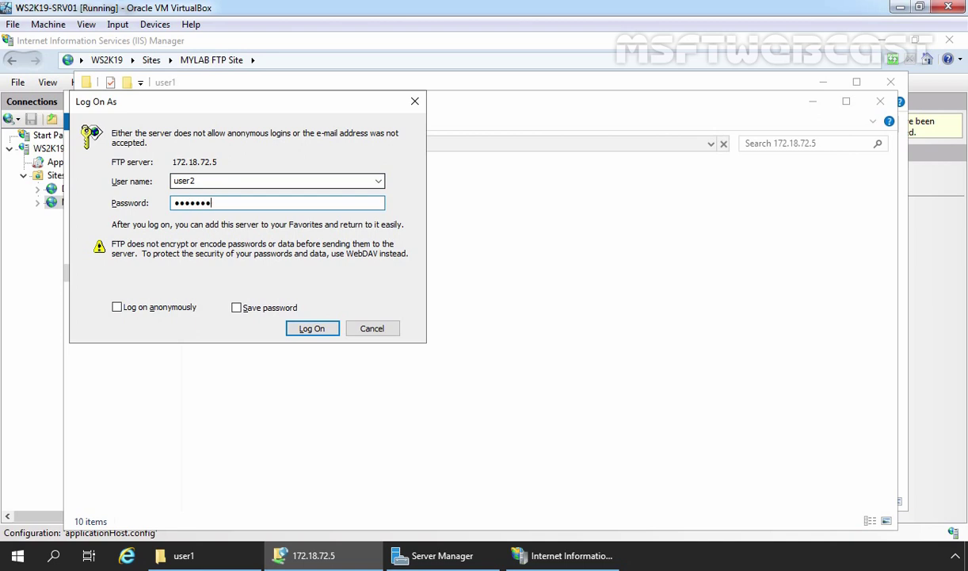
{"action": "left_click", "coordinate": [307, 329]}
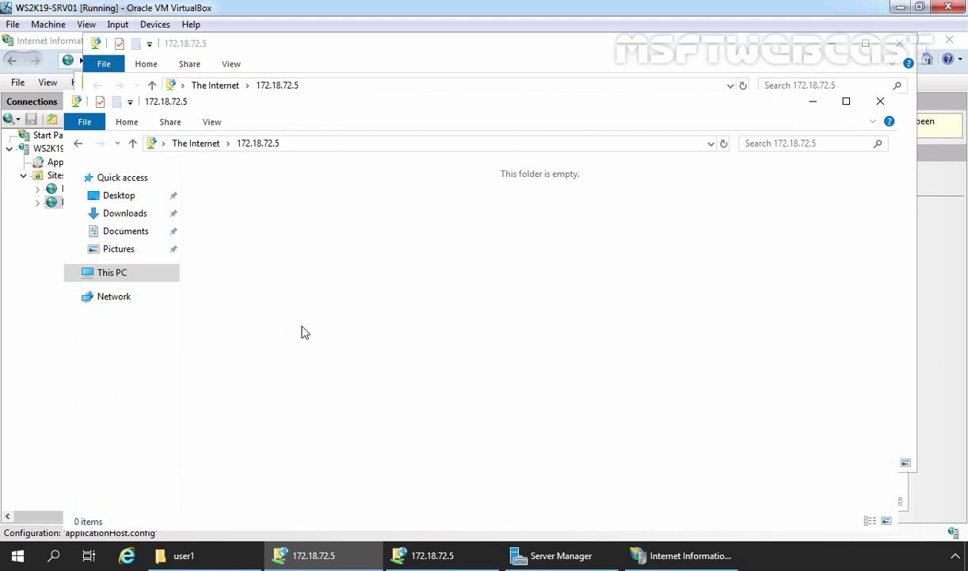
Create a 'user2 data' folder on the FTP server, dismissing the repeated log-on prompt first.
{"action": "right_click", "coordinate": [315, 209]}
{"action": "mouse_move", "coordinate": [376, 361]}
{"action": "left_click", "coordinate": [513, 362]}
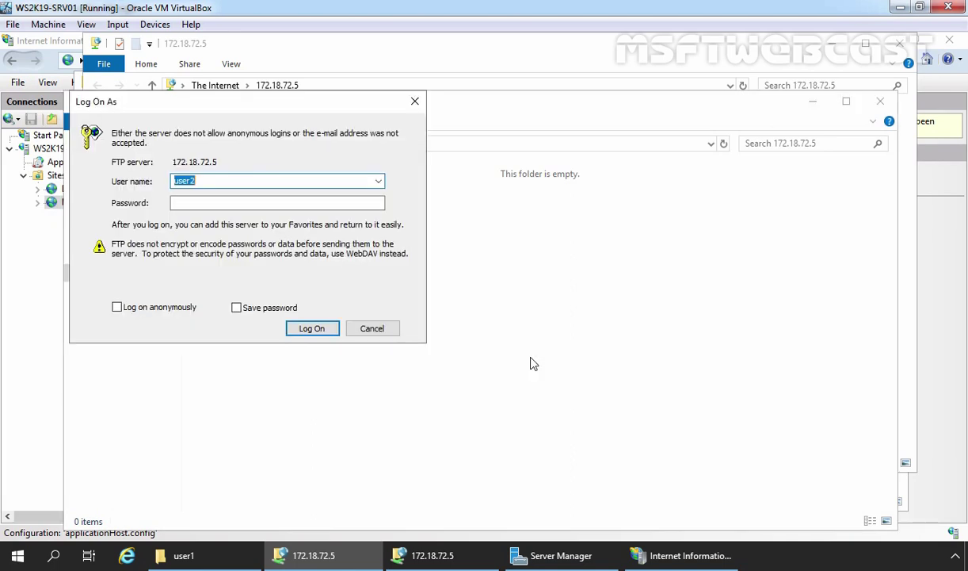
{"action": "left_click", "coordinate": [375, 330]}
{"action": "left_click", "coordinate": [434, 559]}
{"action": "right_click", "coordinate": [415, 252]}
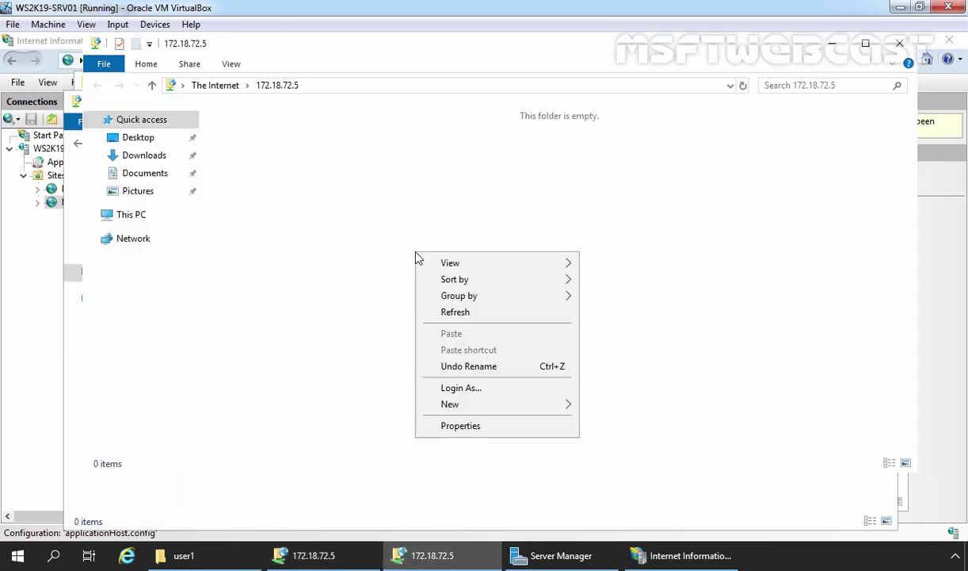
{"action": "mouse_move", "coordinate": [462, 408]}
{"action": "left_click", "coordinate": [662, 406]}
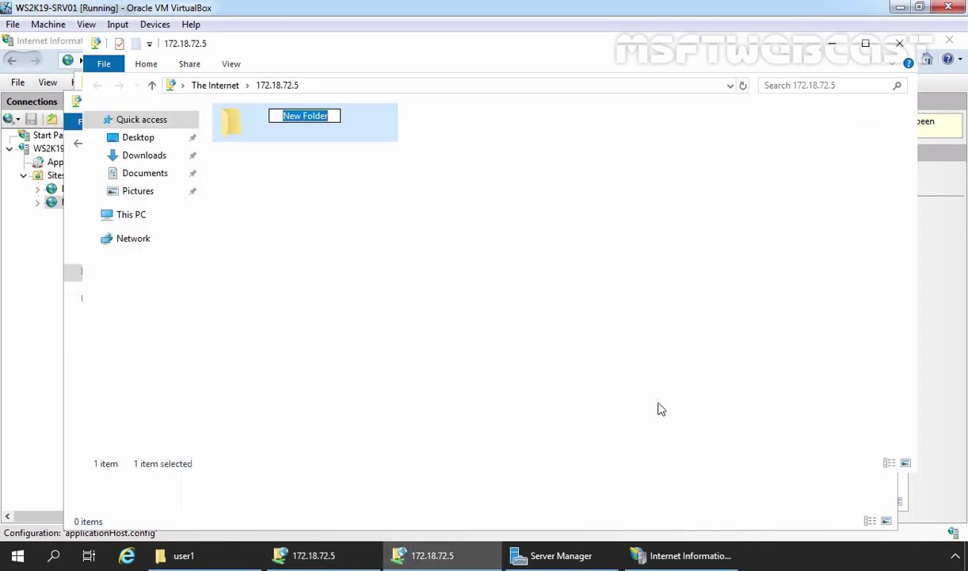
{"action": "type", "text": "user2 data"}
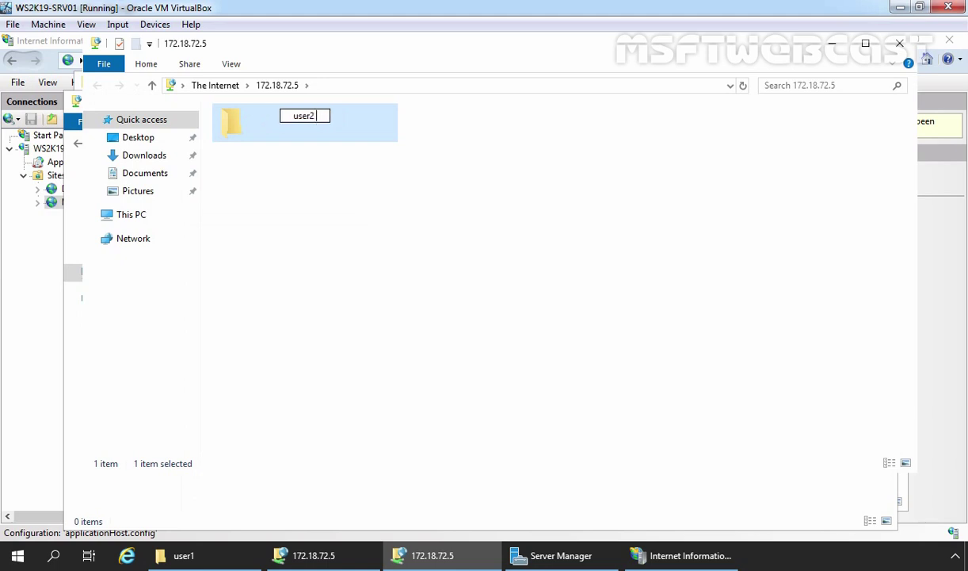
{"action": "key", "text": "Return"}
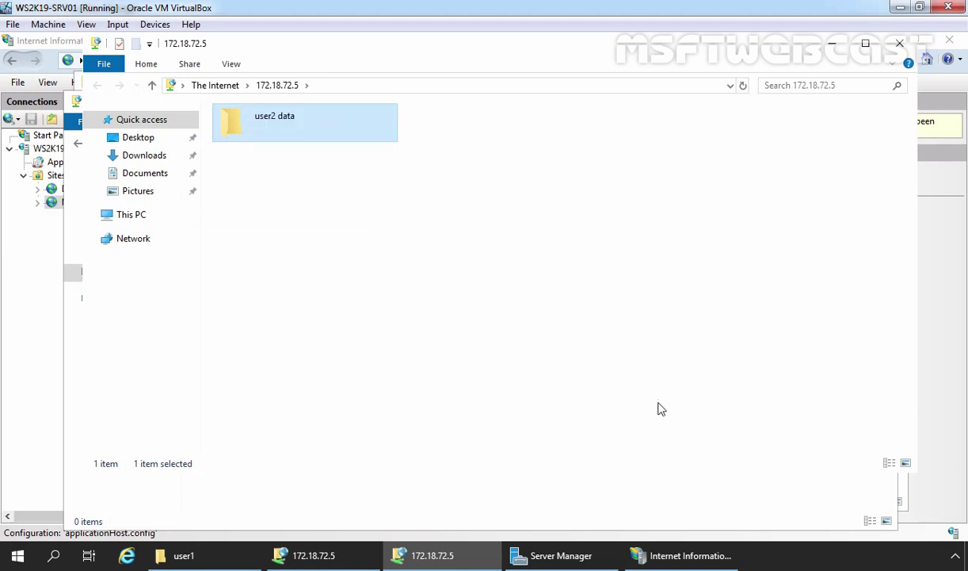
Confirm 'user2 data' sits in LocalUser\user2 on the server, then compare the user1 and user2 folders.
{"action": "left_click", "coordinate": [184, 558]}
{"action": "left_click", "coordinate": [410, 125]}
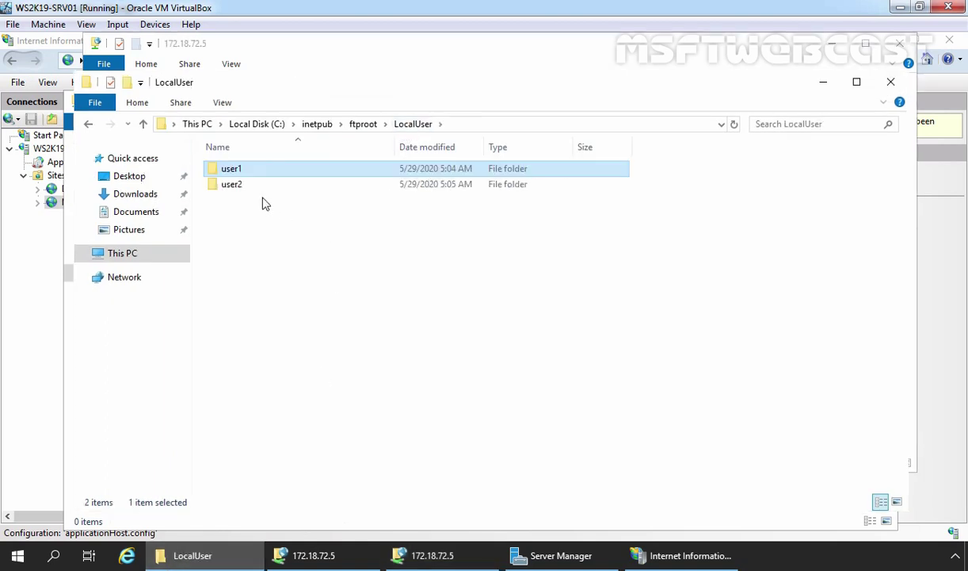
{"action": "double_click", "coordinate": [236, 185]}
{"action": "left_click_drag", "start_coordinate": [370, 298], "coordinate": [230, 168]}
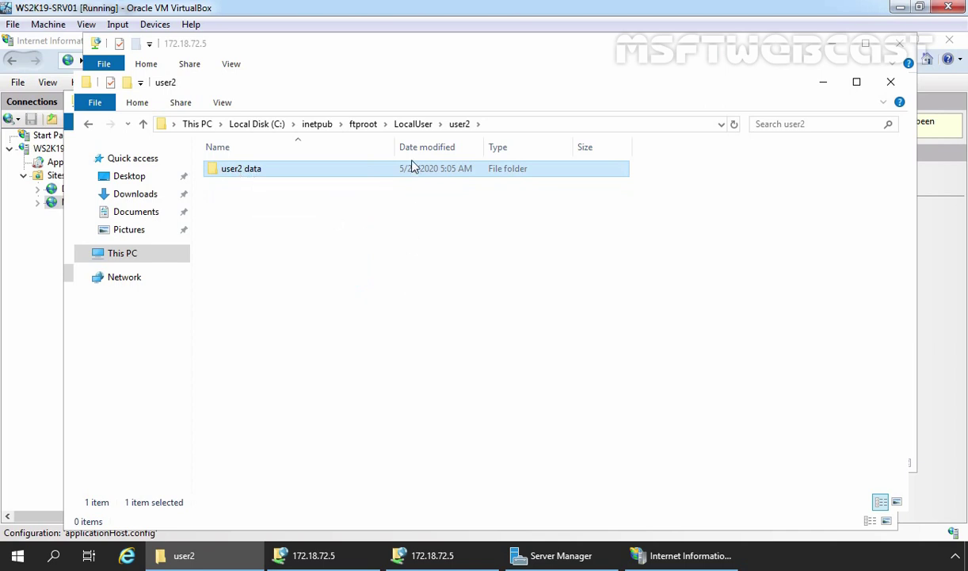
{"action": "left_click", "coordinate": [414, 124]}
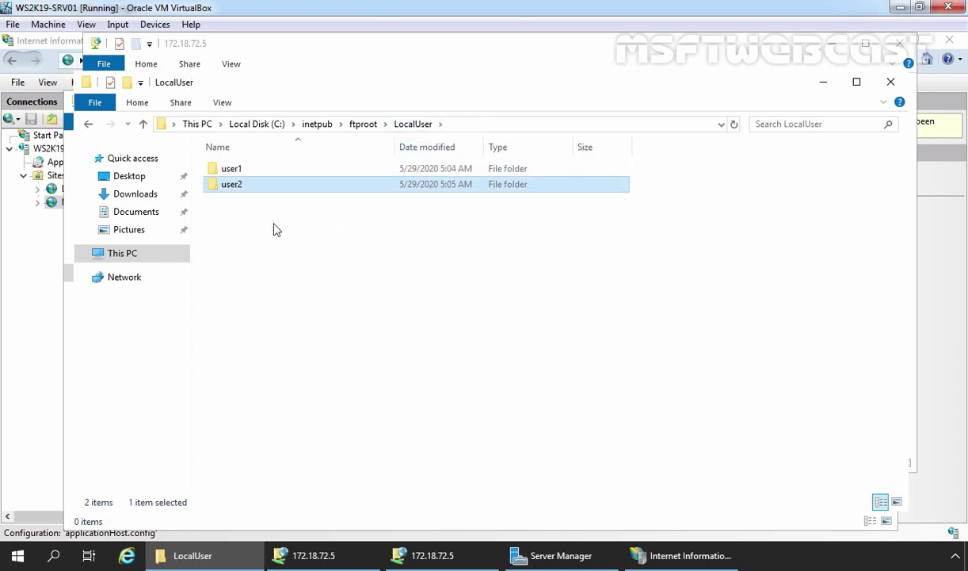
{"action": "left_click", "coordinate": [240, 170]}
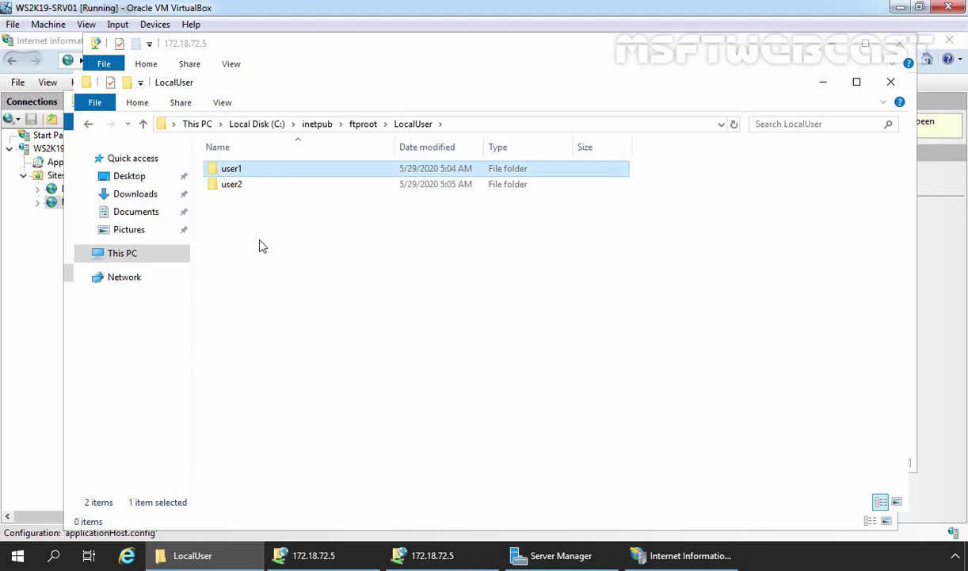
{"action": "left_click", "coordinate": [232, 187]}
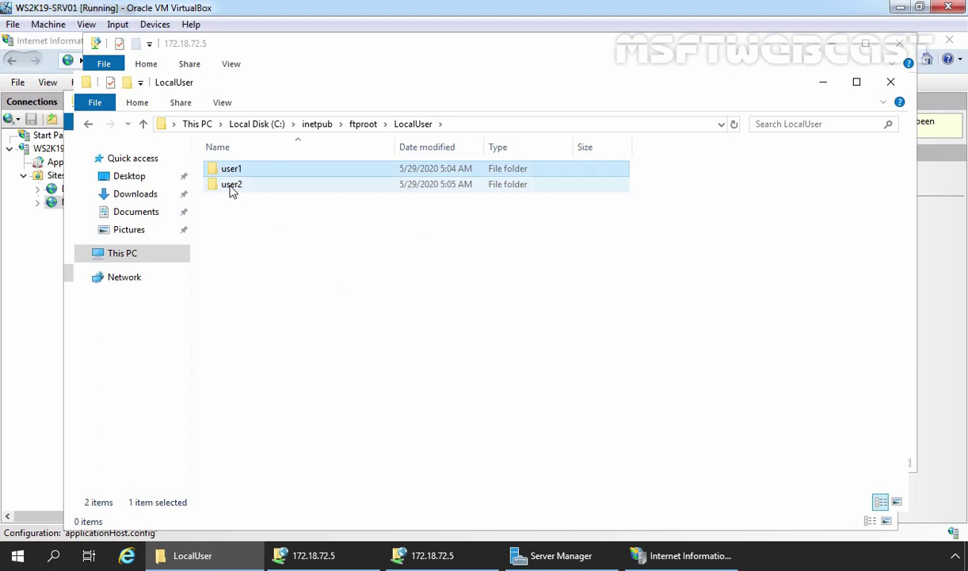